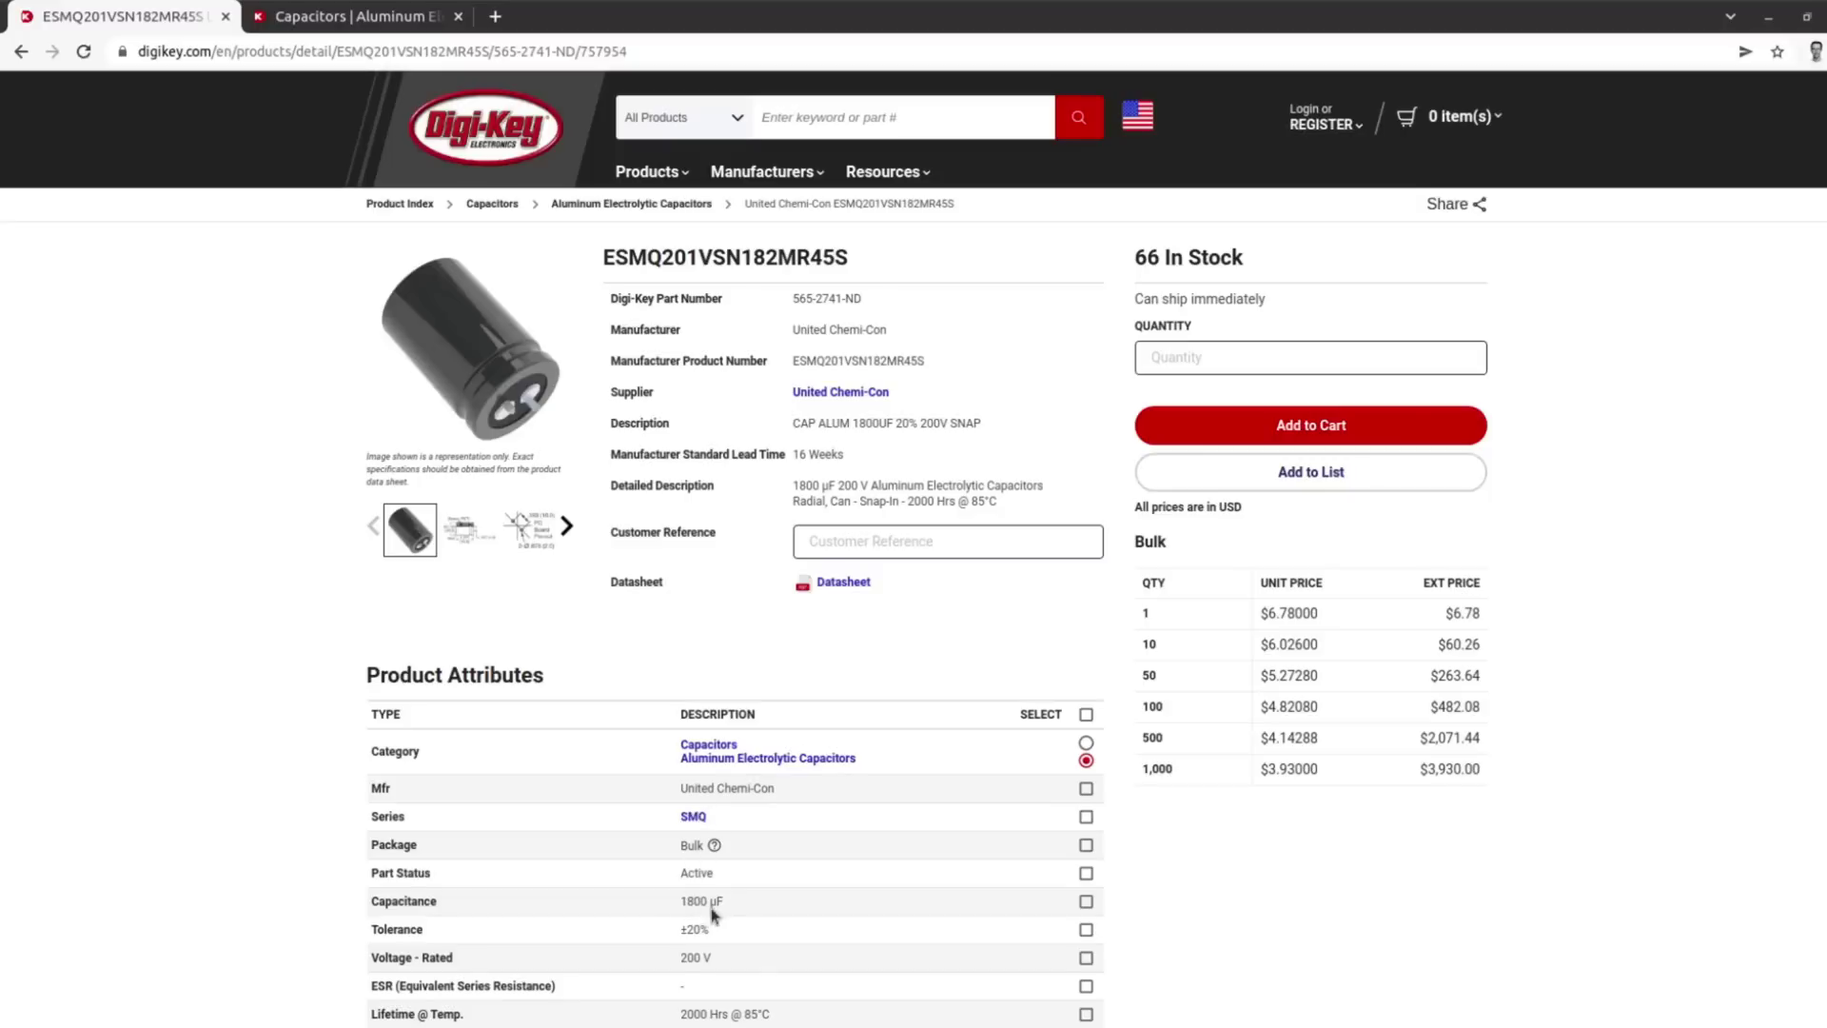
- Scroll through the current part's Product Attributes to check its size and ripple current ratings
scroll(719, 906, down, 3)
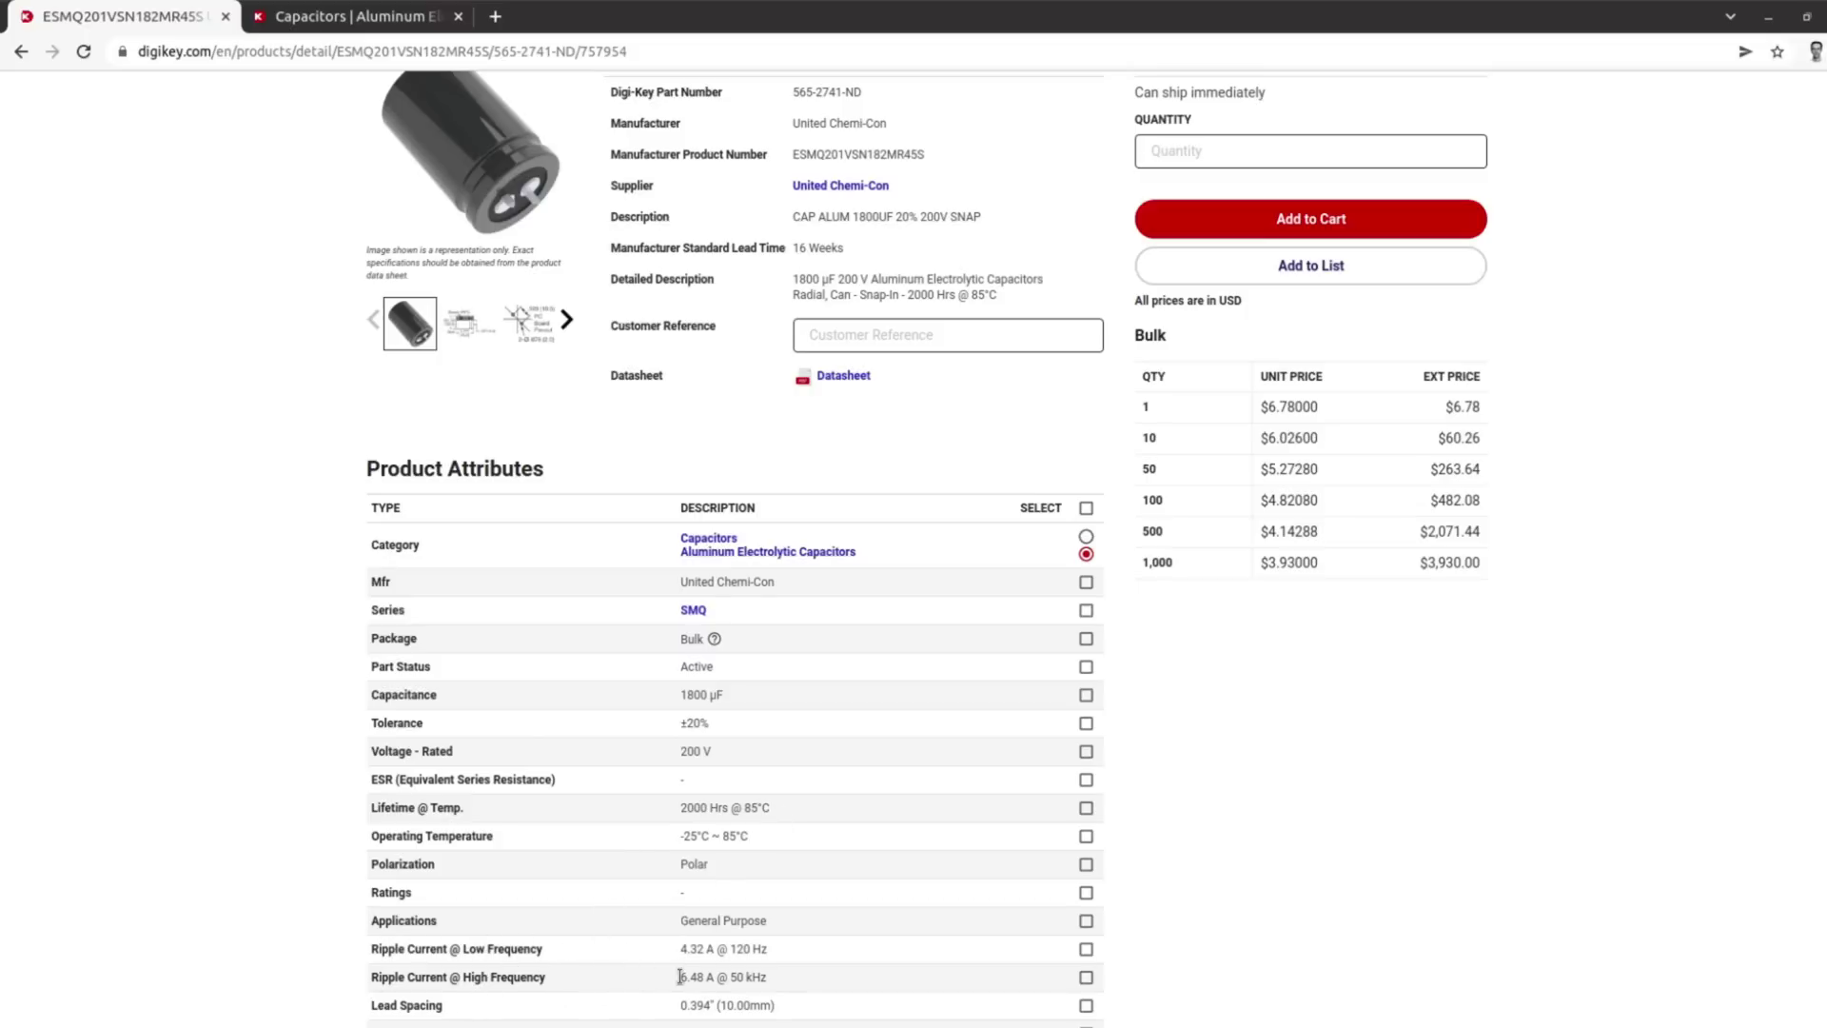
scroll(724, 978, down, 2)
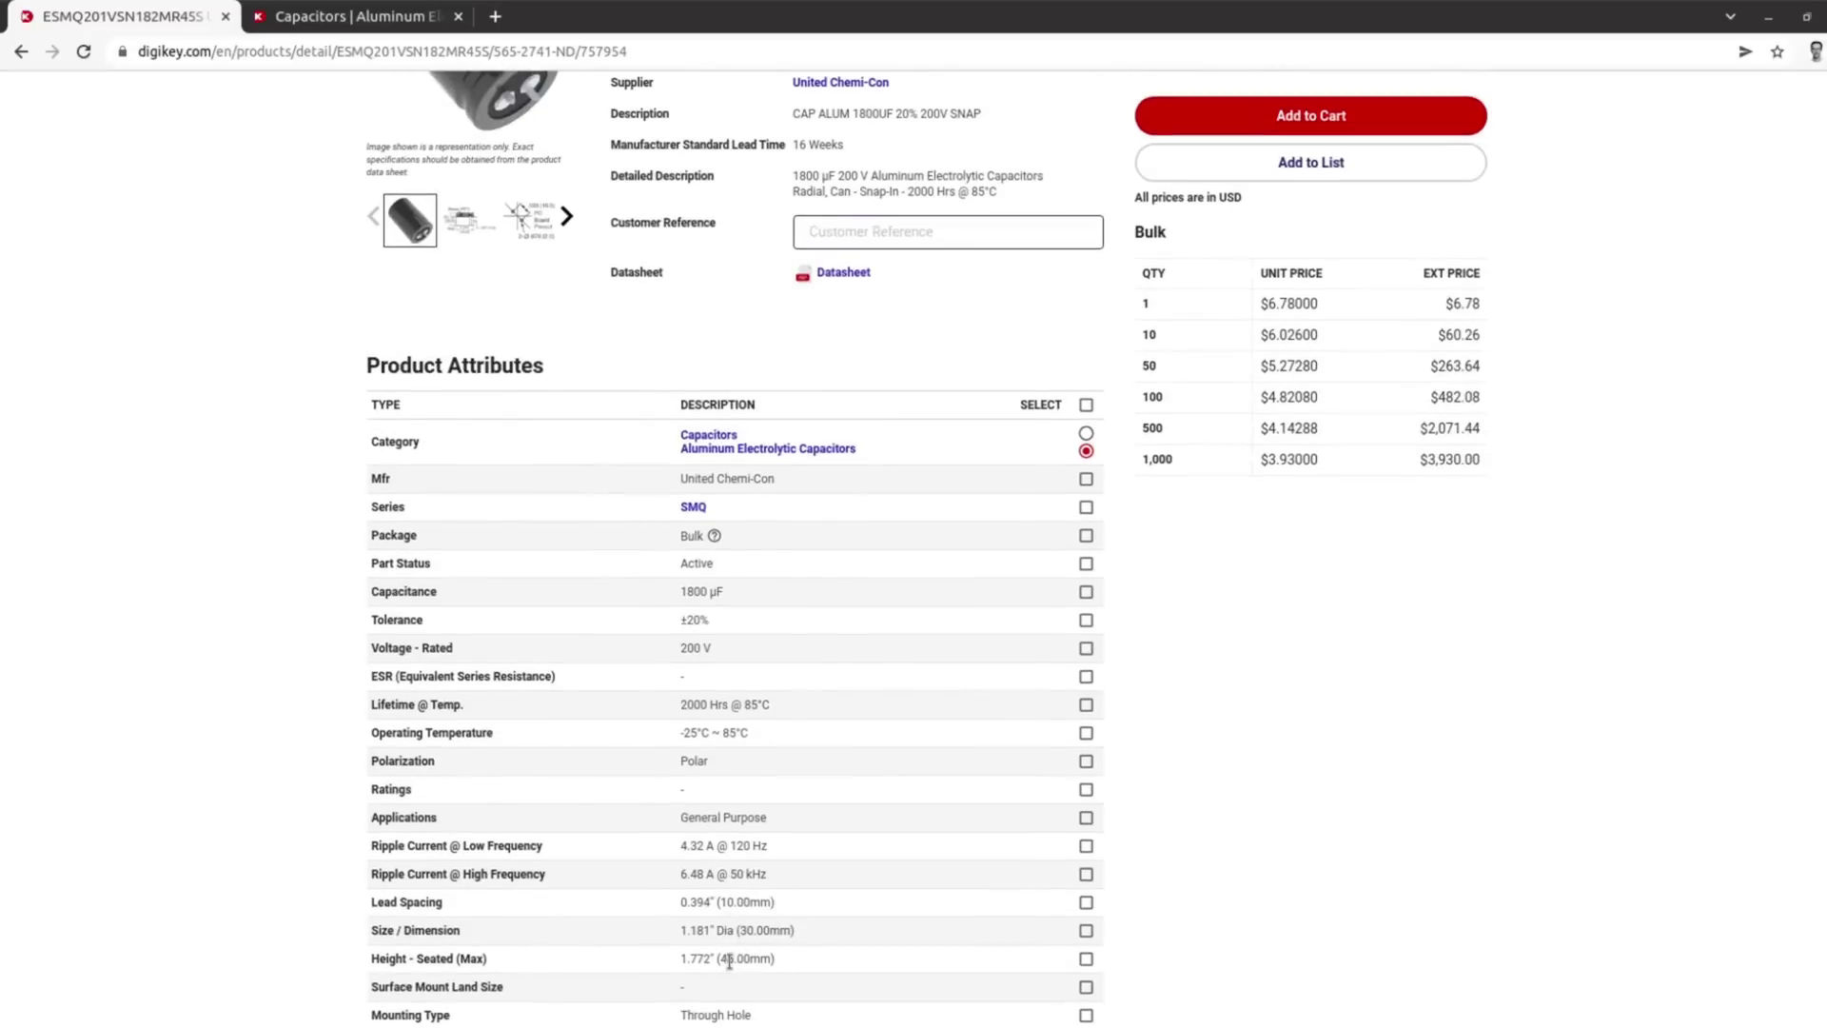
scroll(762, 958, up, 3)
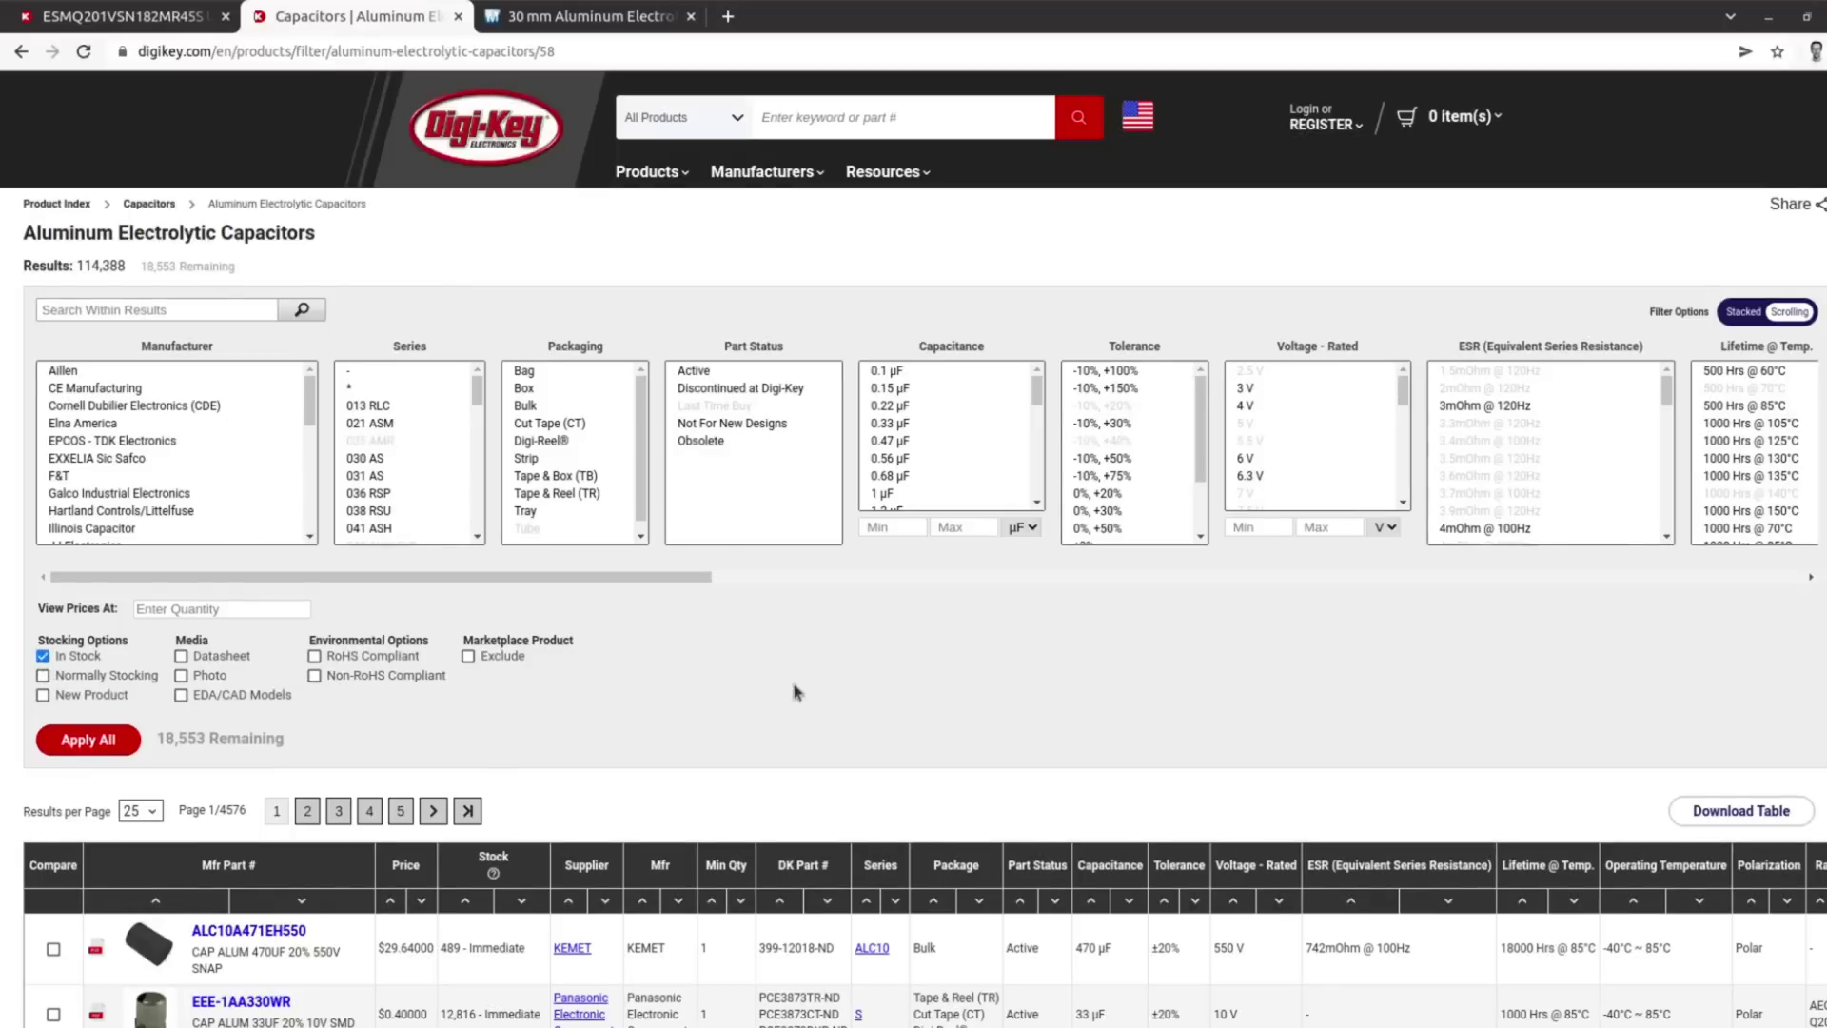
- Select the 1800 µF to 2200 µF range in the Capacitance filter
scroll(945, 436, down, 5)
scroll(945, 436, down, 20)
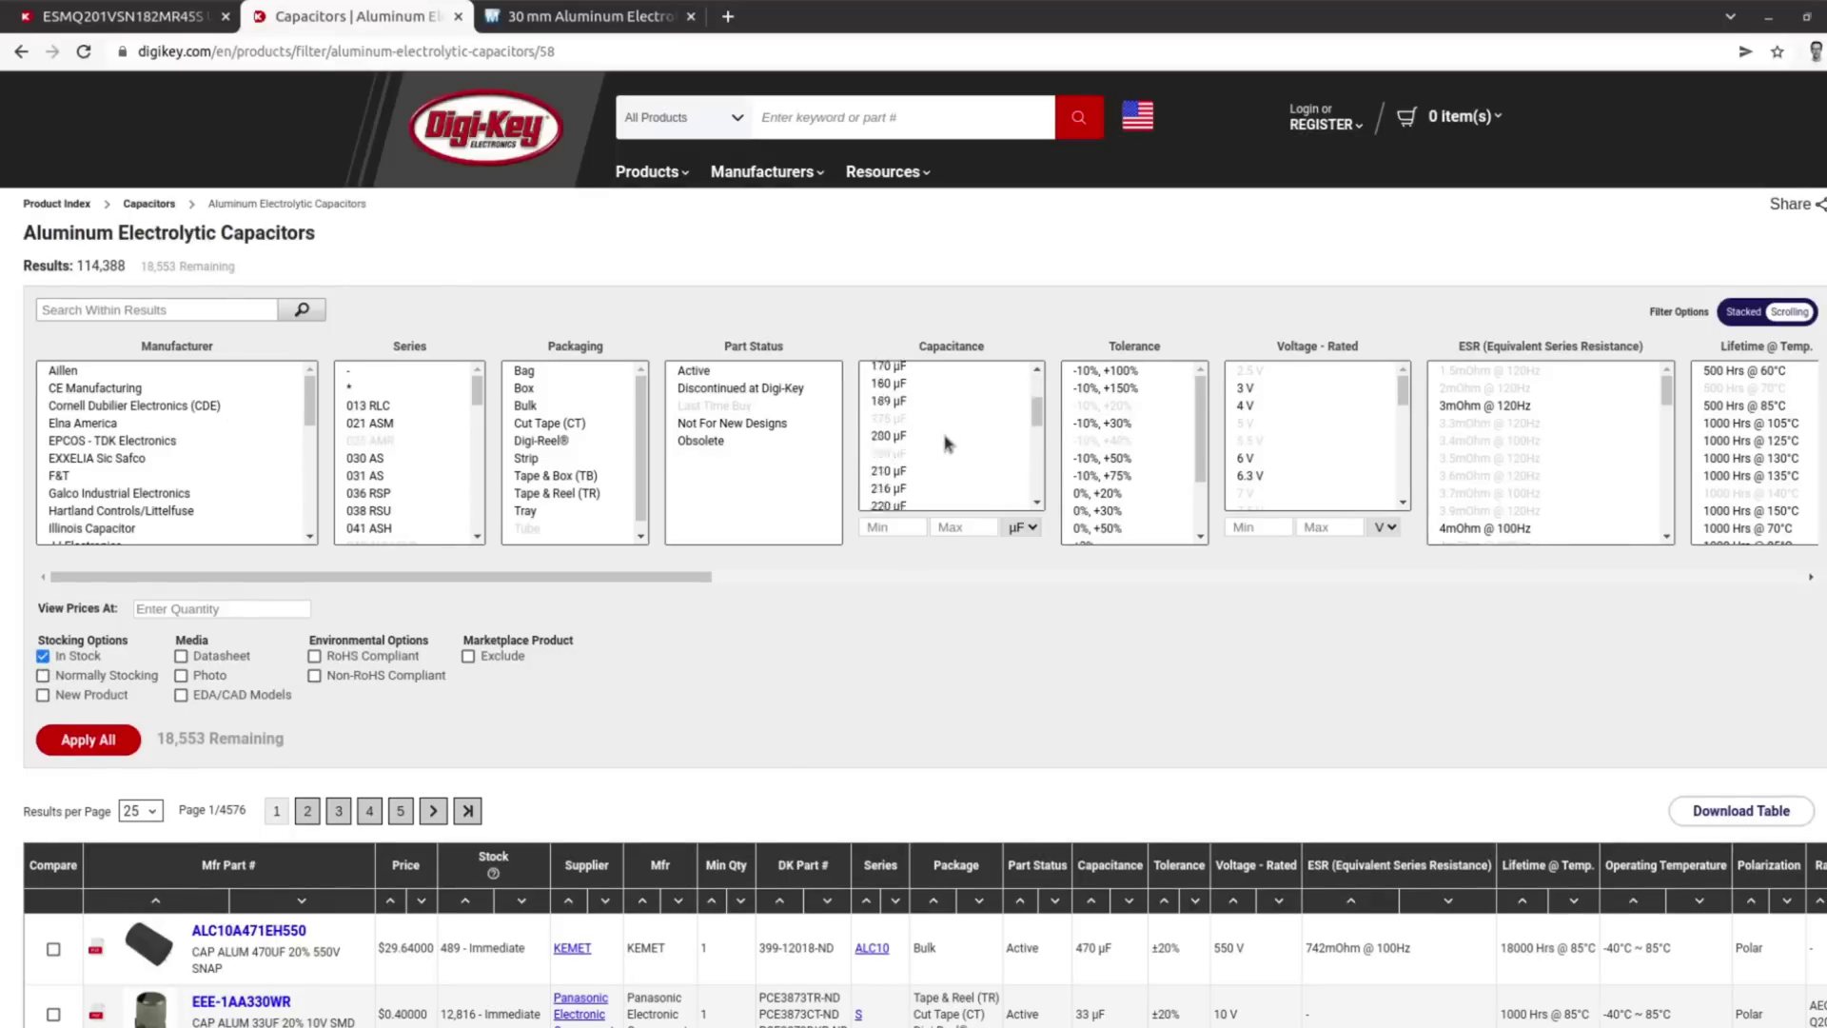
scroll(945, 443, down, 15)
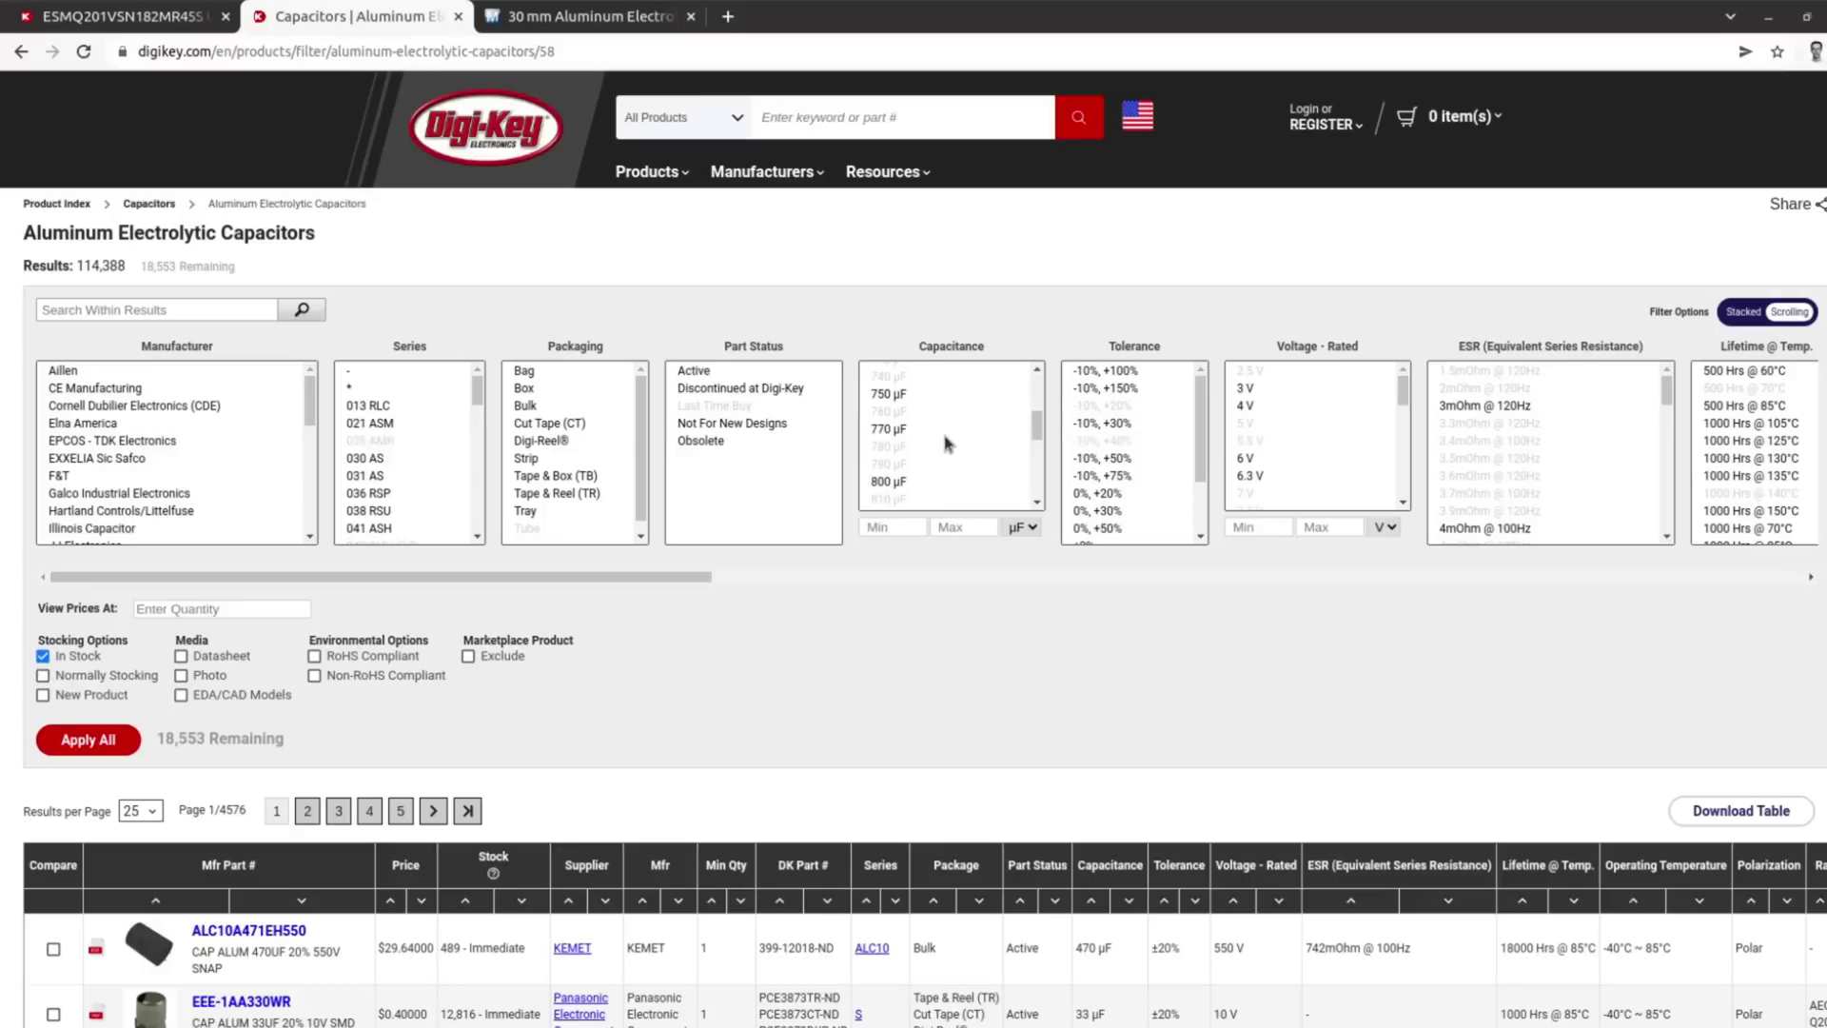
scroll(944, 443, down, 10)
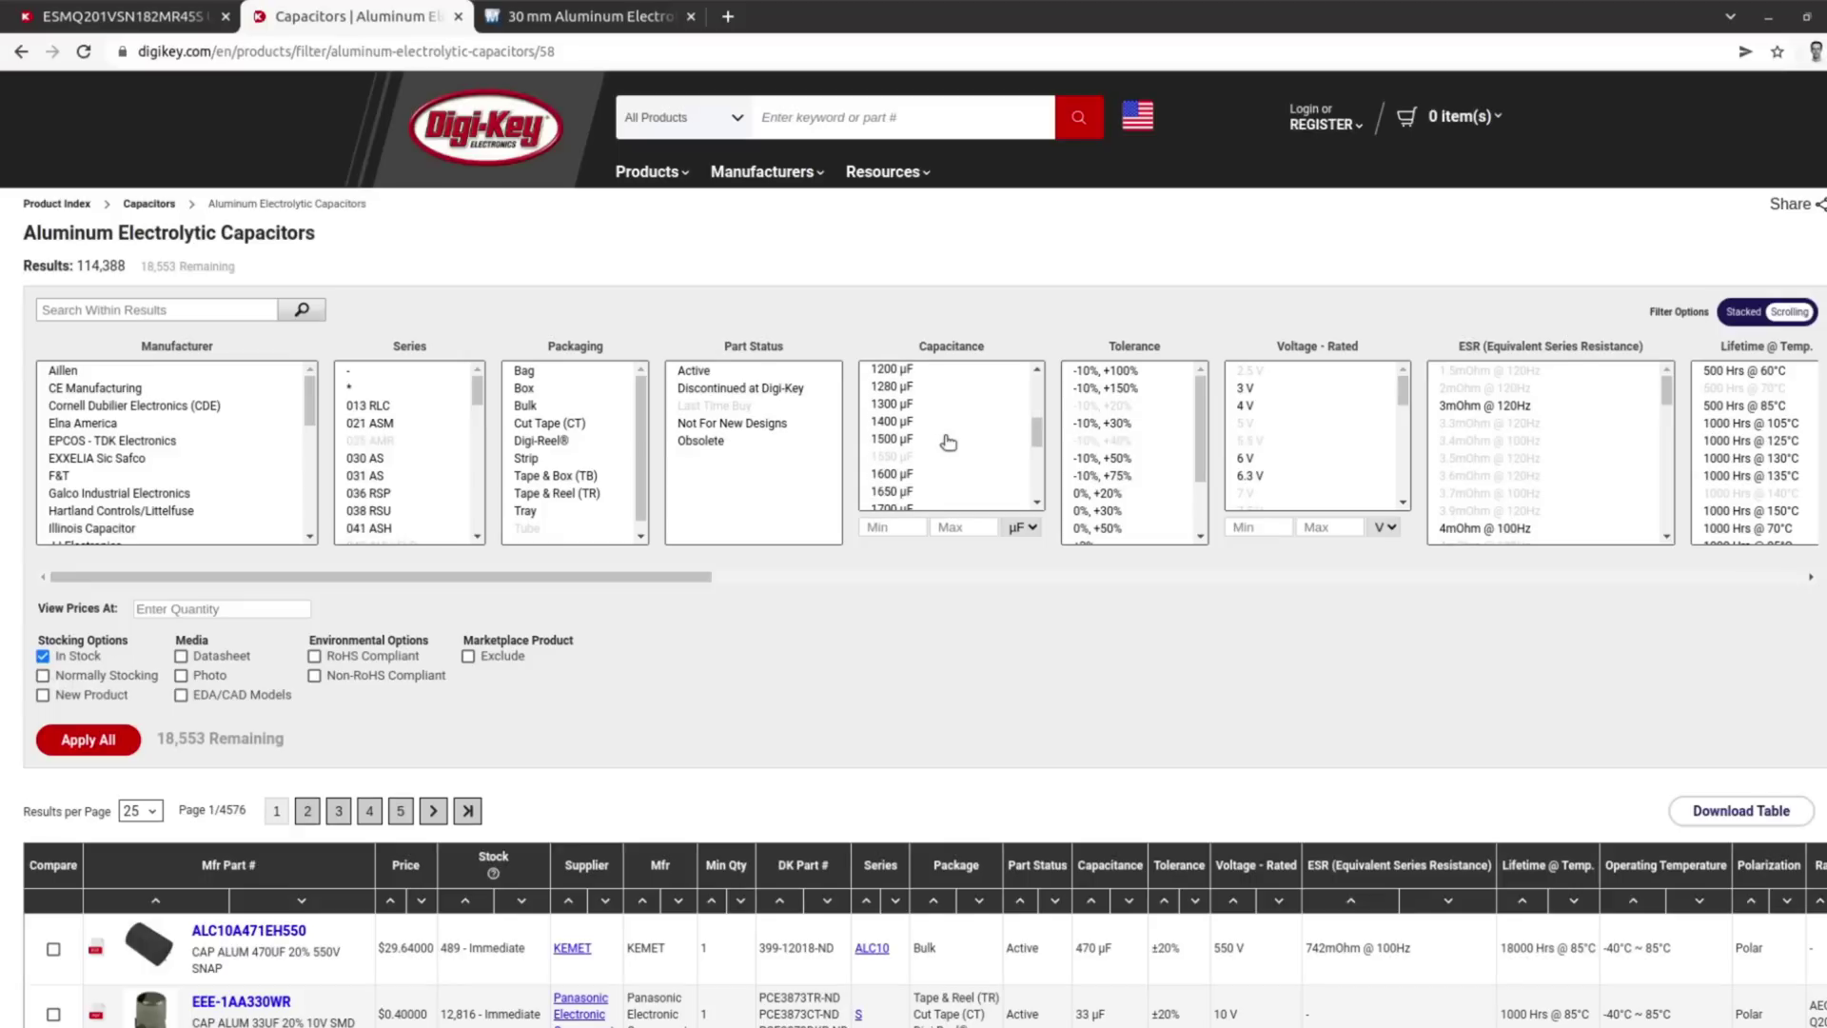
click(902, 475)
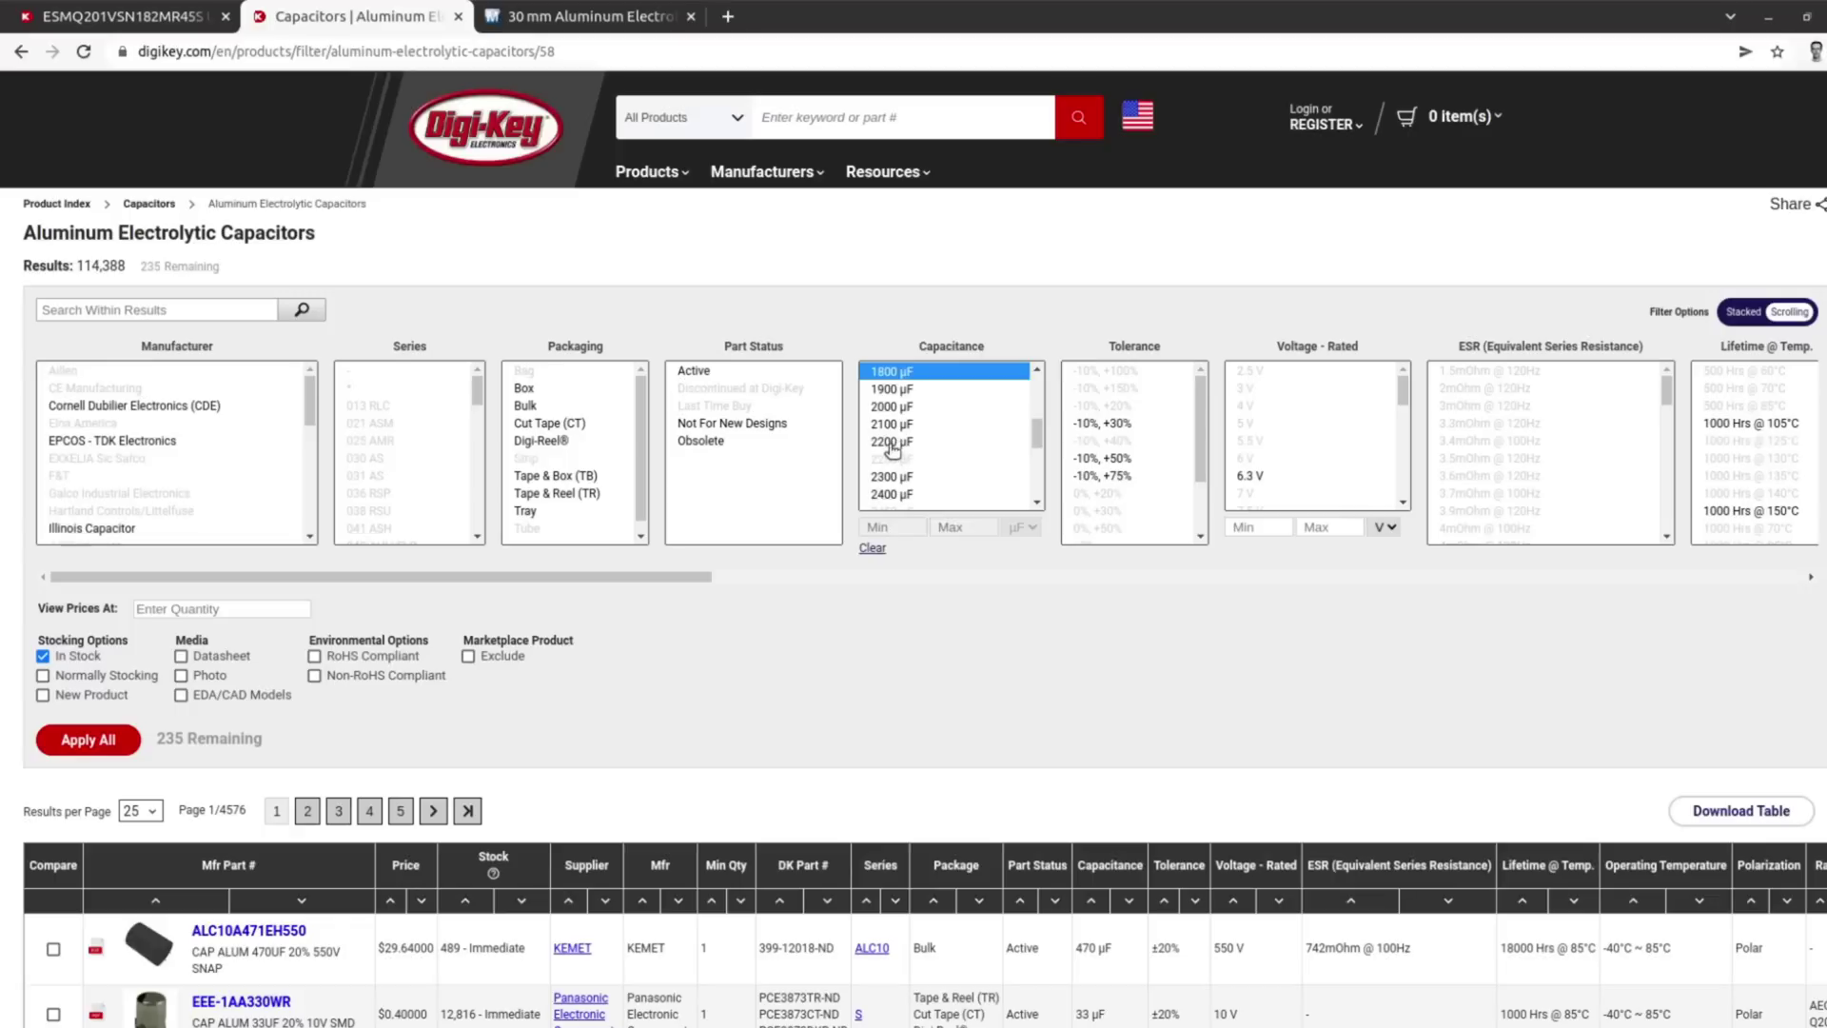
shift+click(892, 443)
- Select 200 V to 250 V rated voltage and apply all filters, leaving 55 in-stock parts
scroll(1288, 440, down, 5)
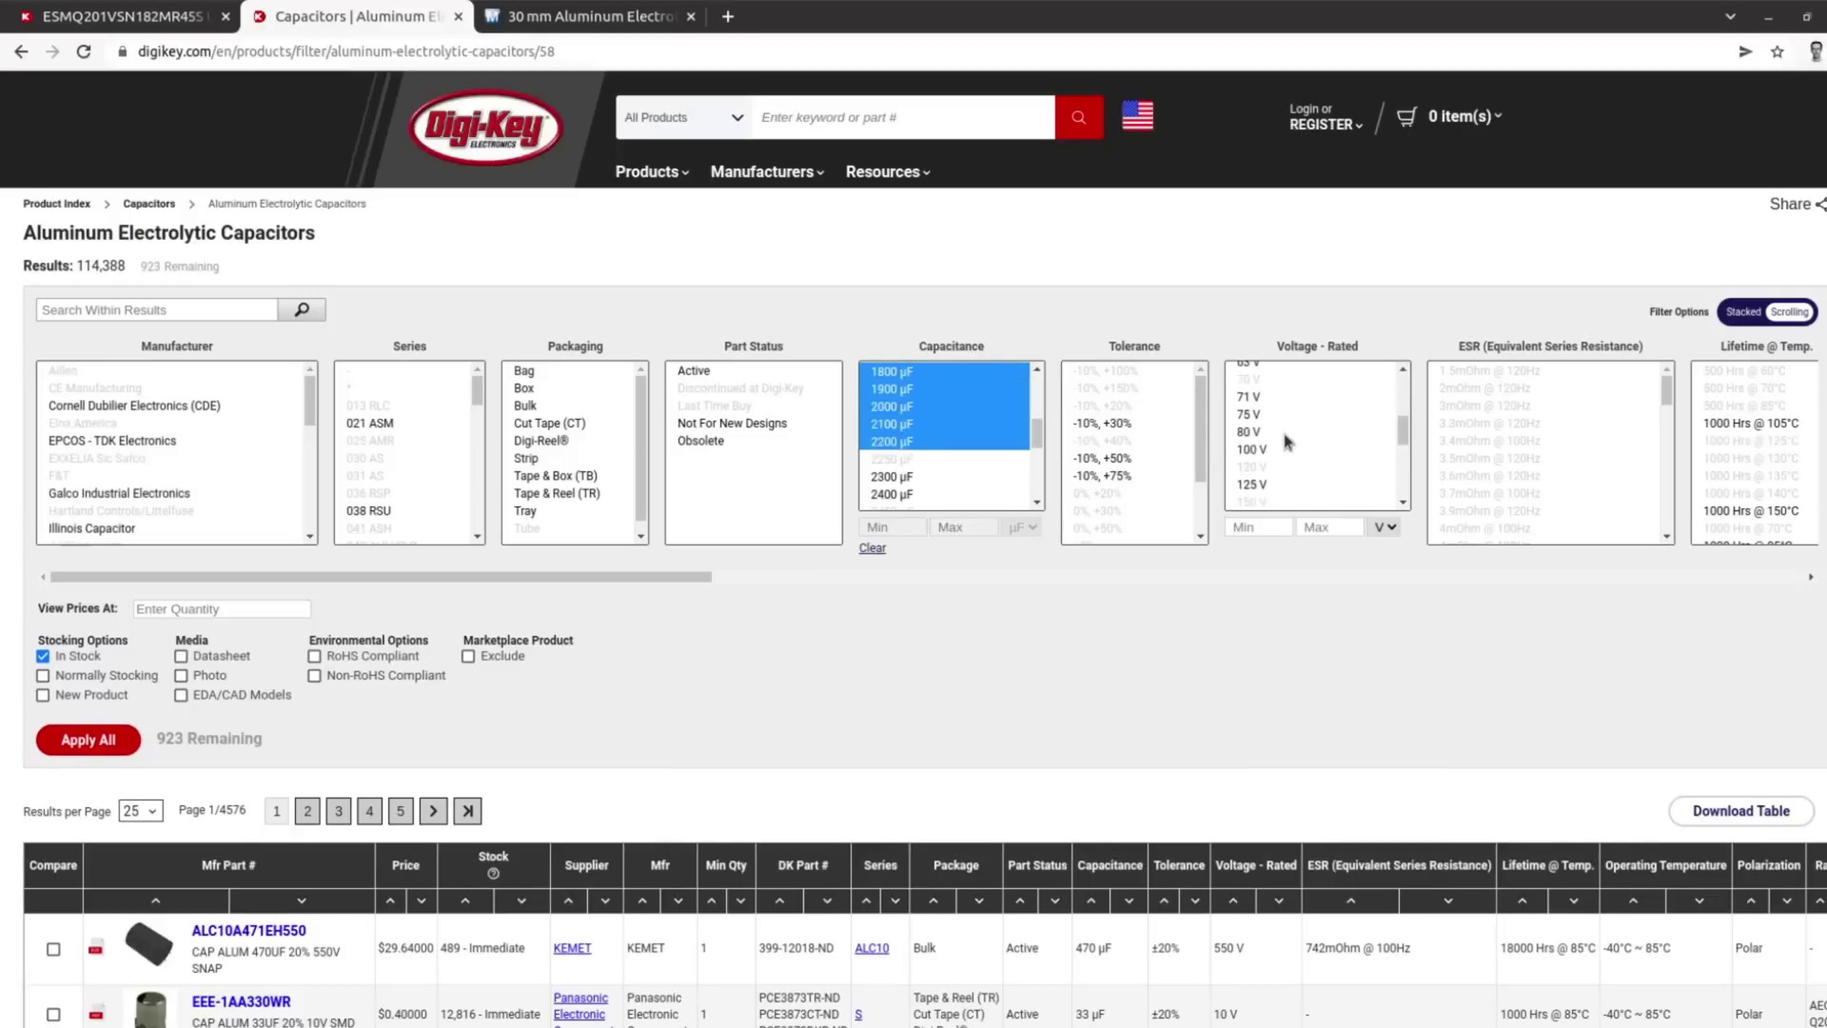
scroll(1288, 441, down, 3)
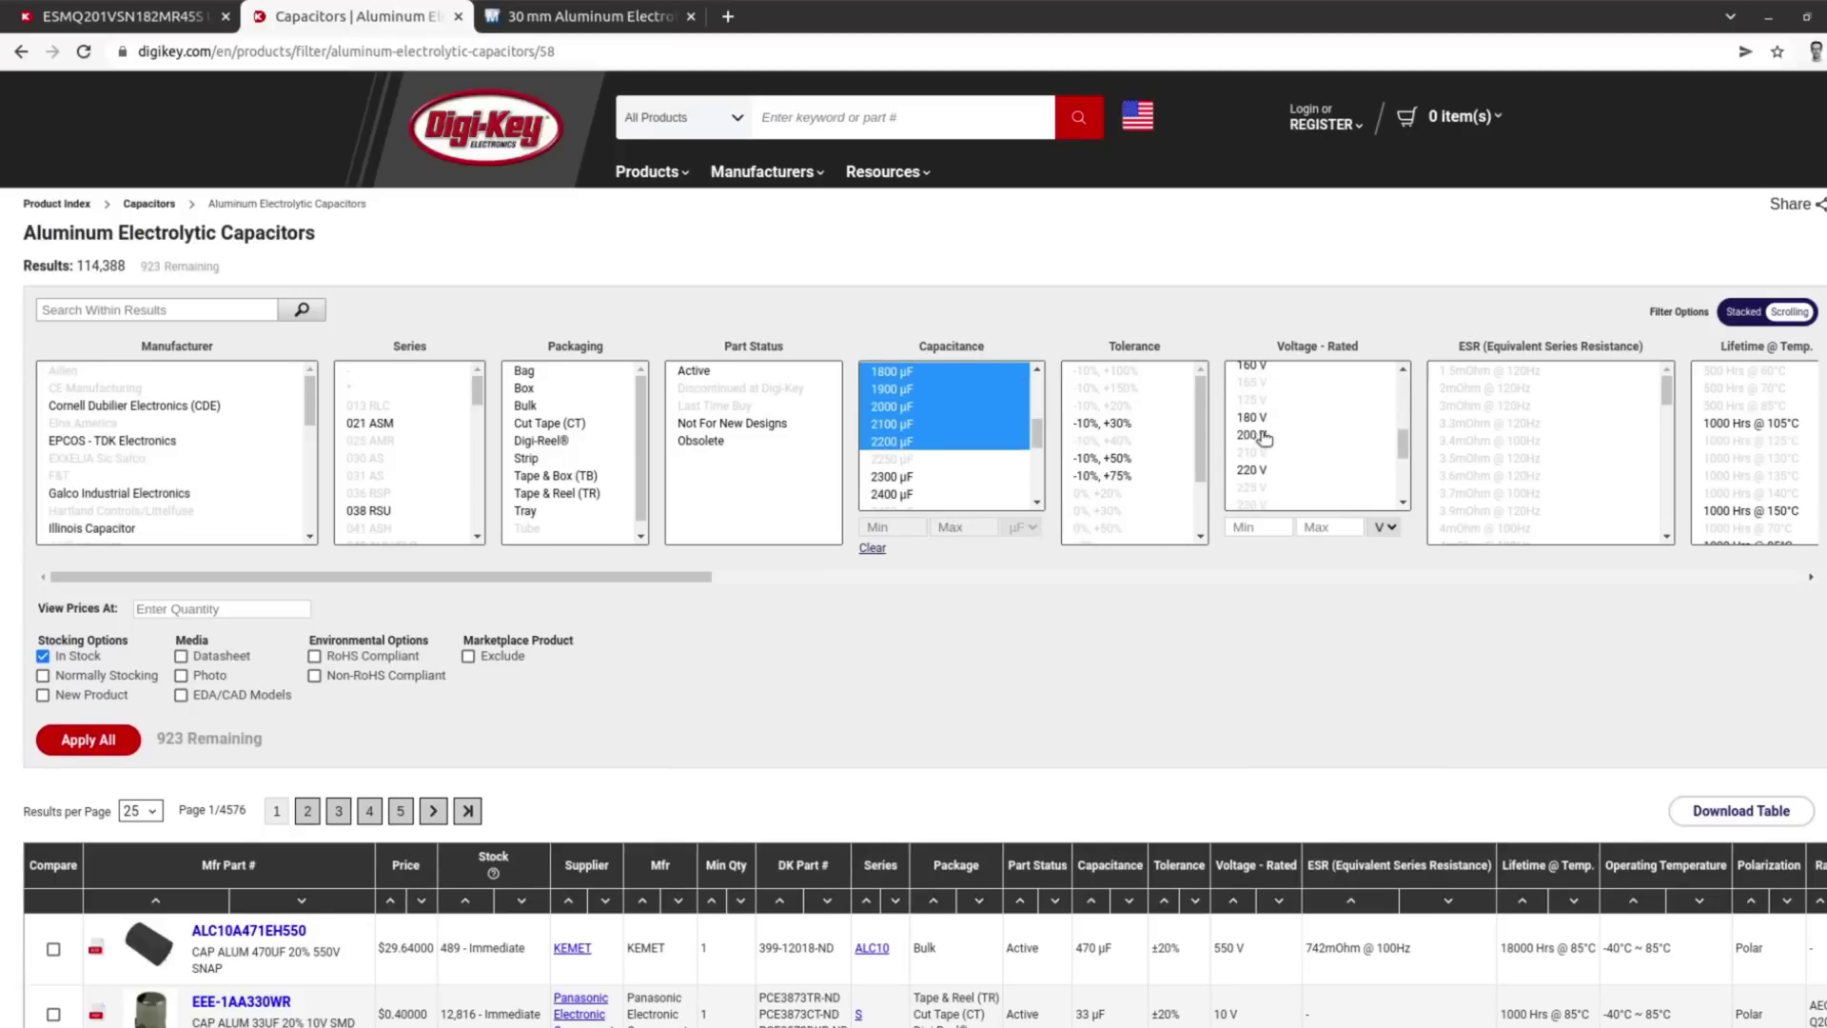
click(1263, 437)
scroll(1279, 471, down, 1)
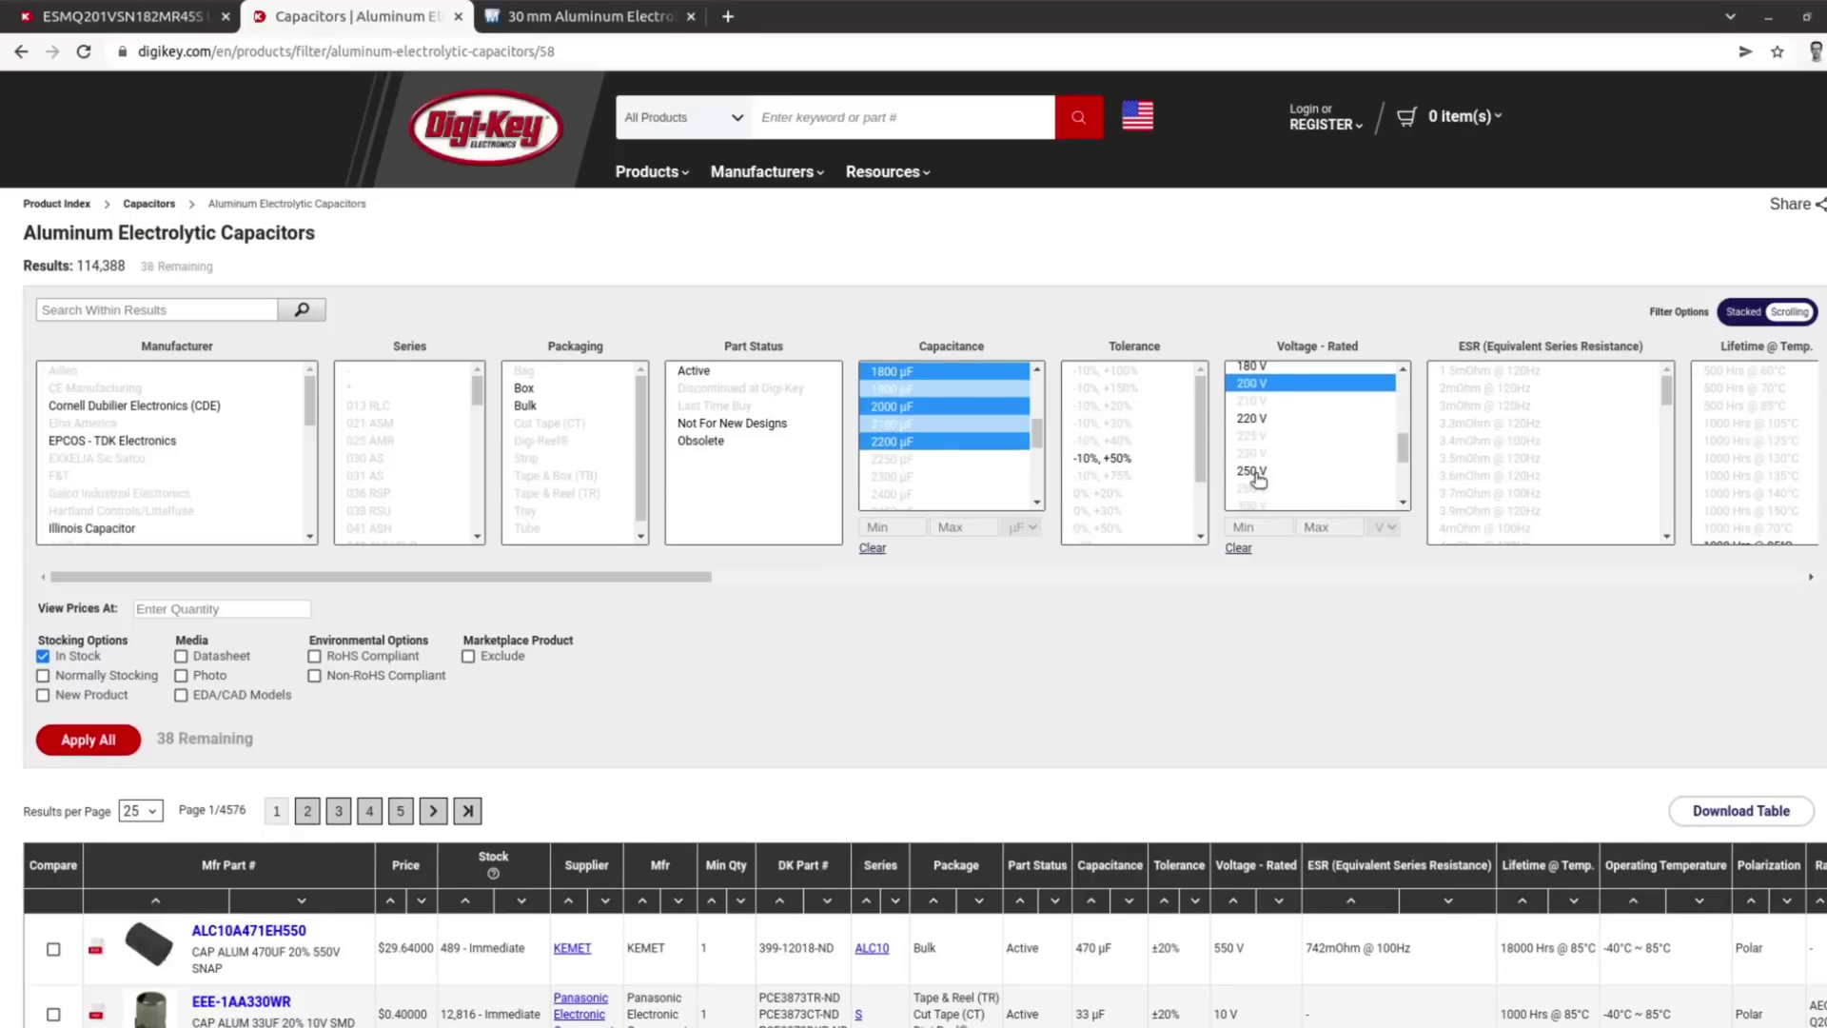
shift+click(1254, 471)
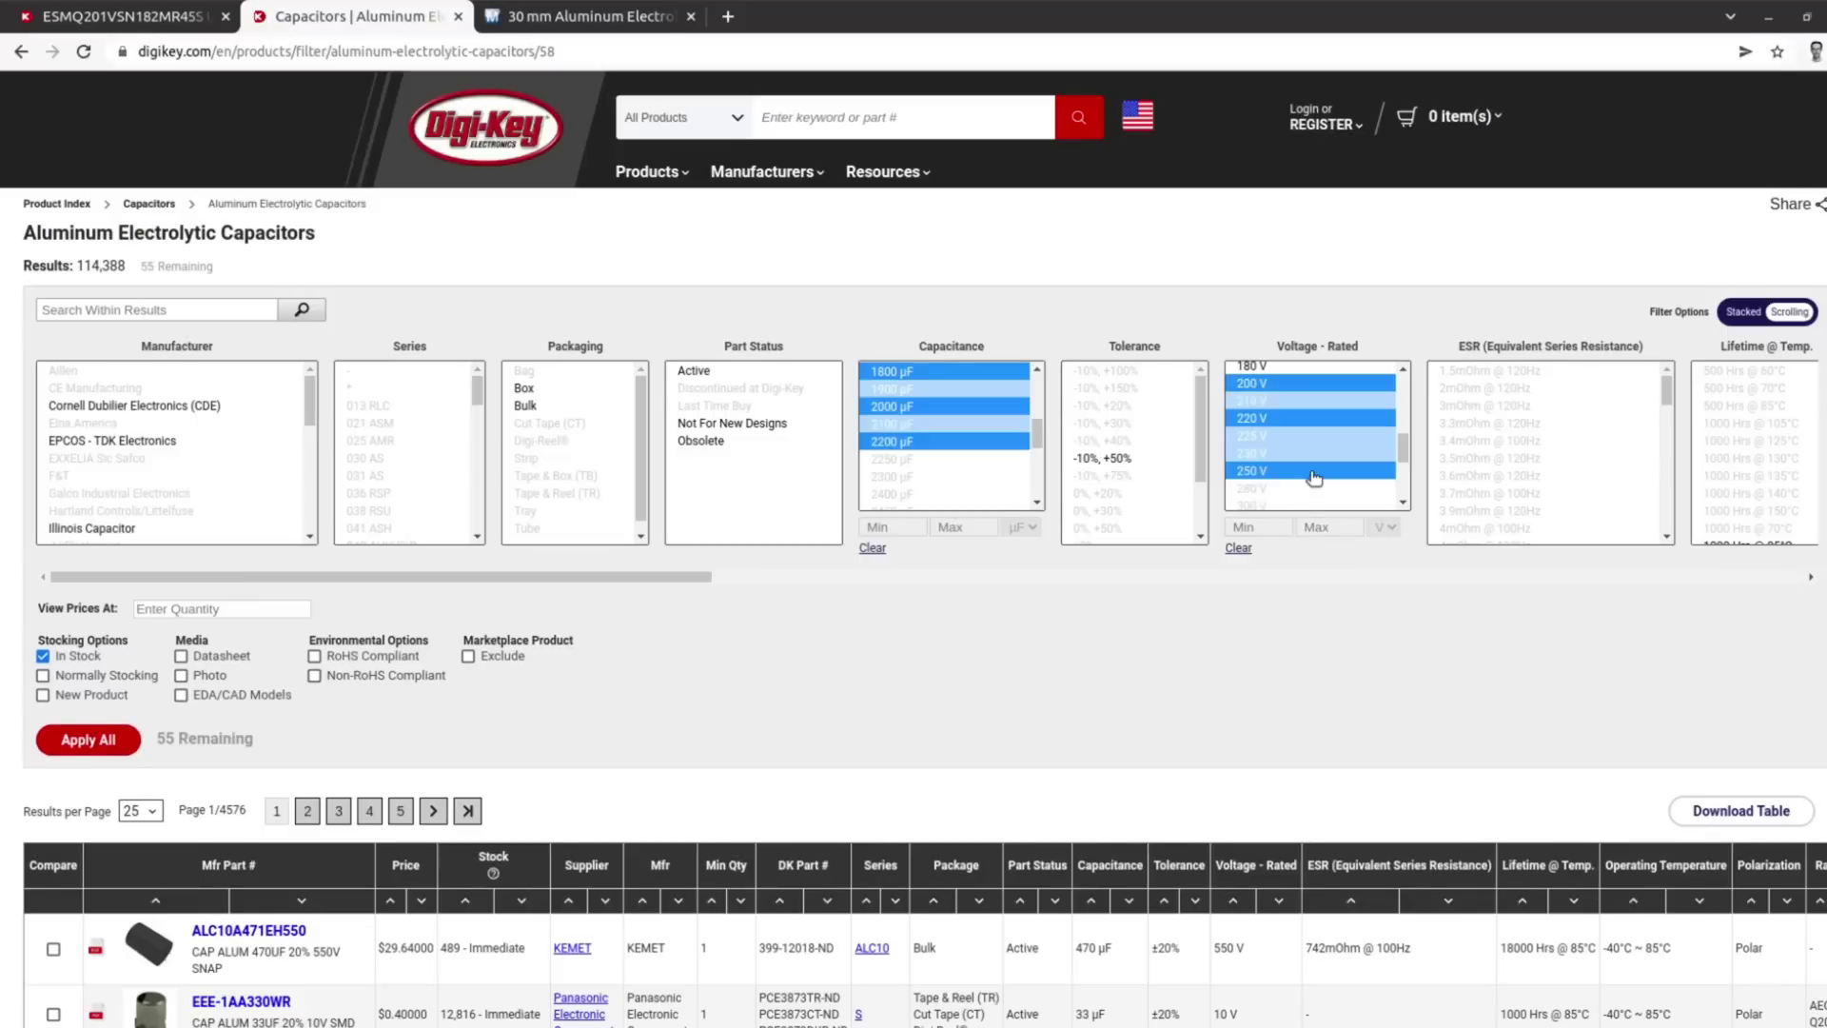
click(88, 741)
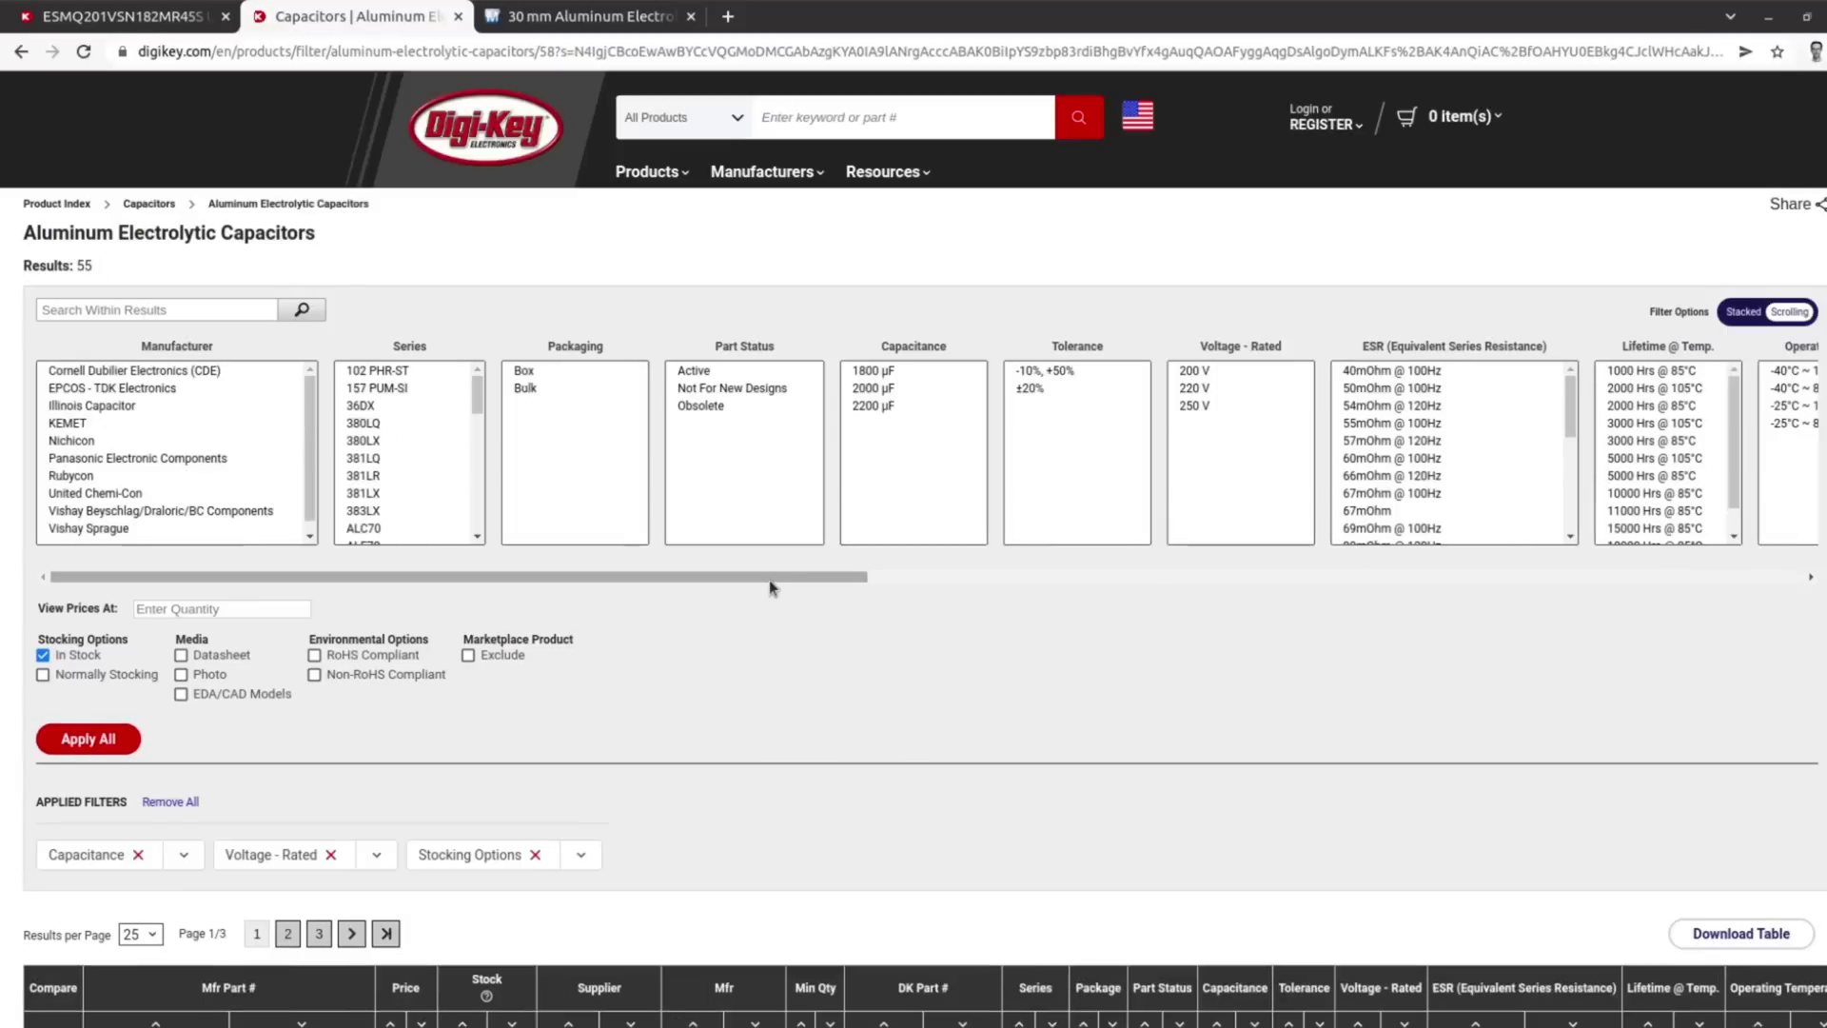
- Filter for 0.394" lead spacing, 1.181" diameter and 1.772"–1.969" seated height, then apply
drag(769, 580, 1776, 631)
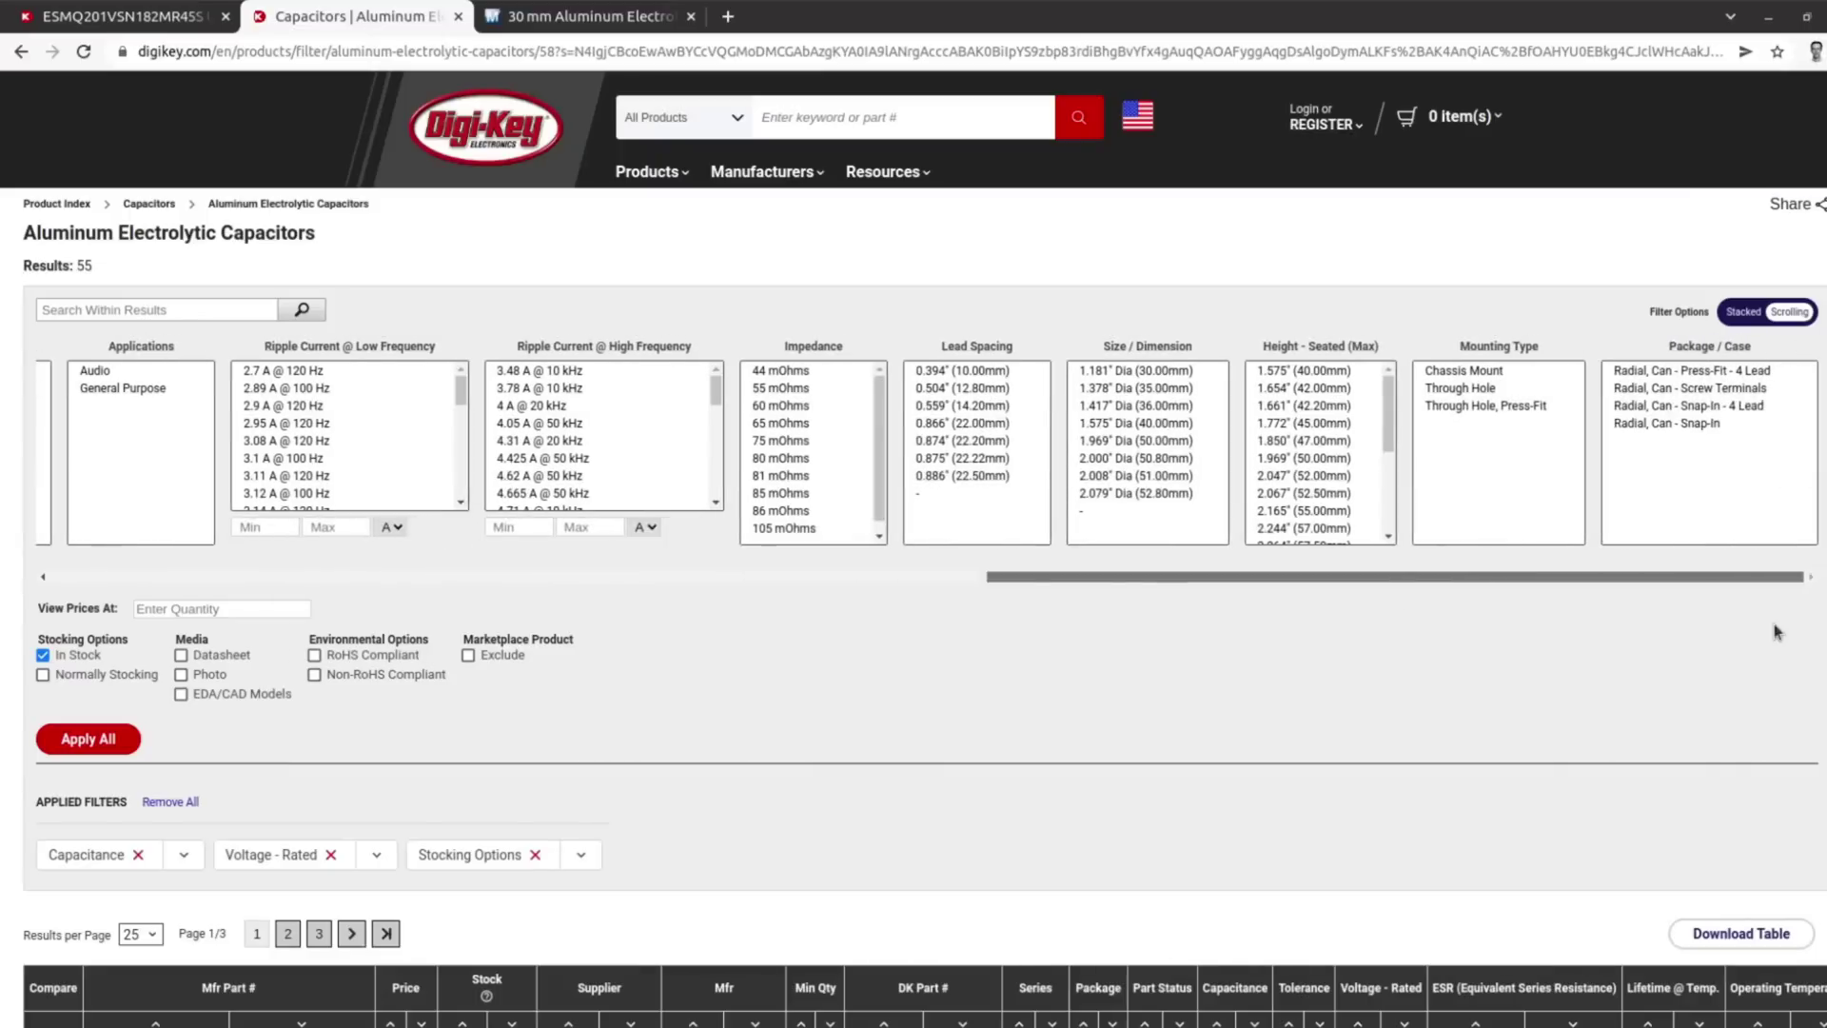
click(994, 371)
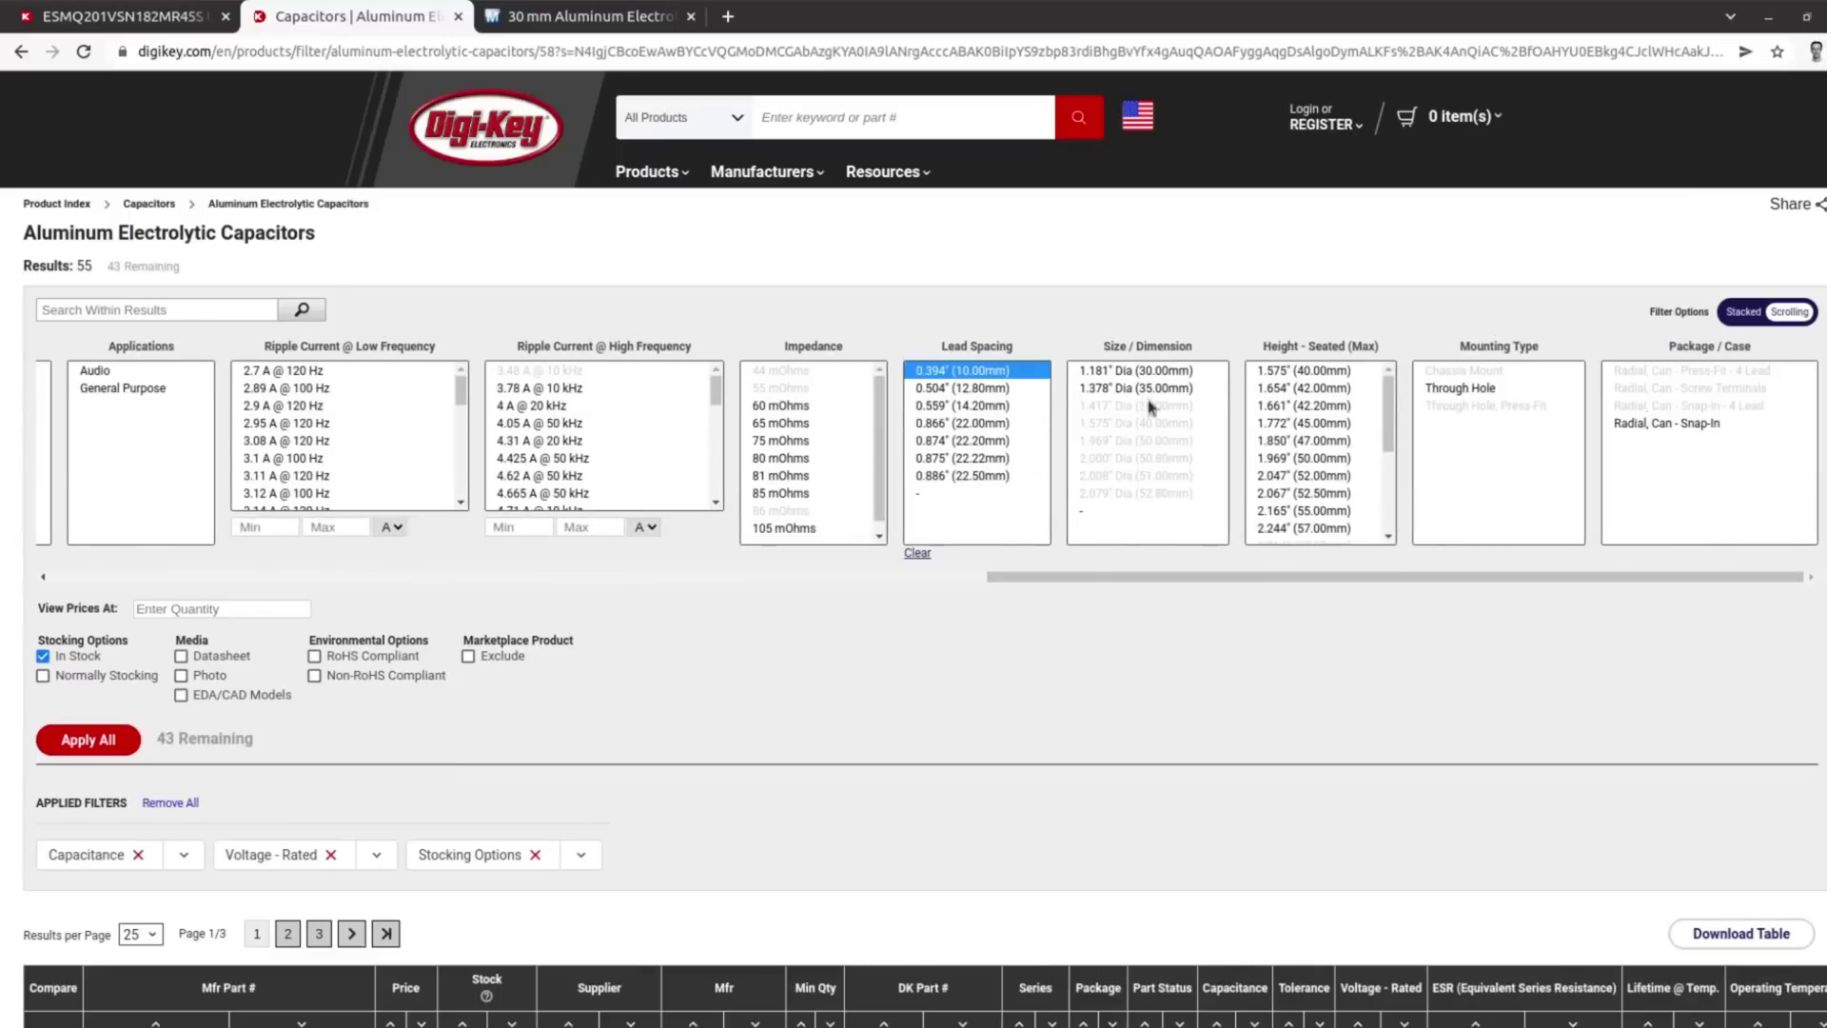
click(1174, 371)
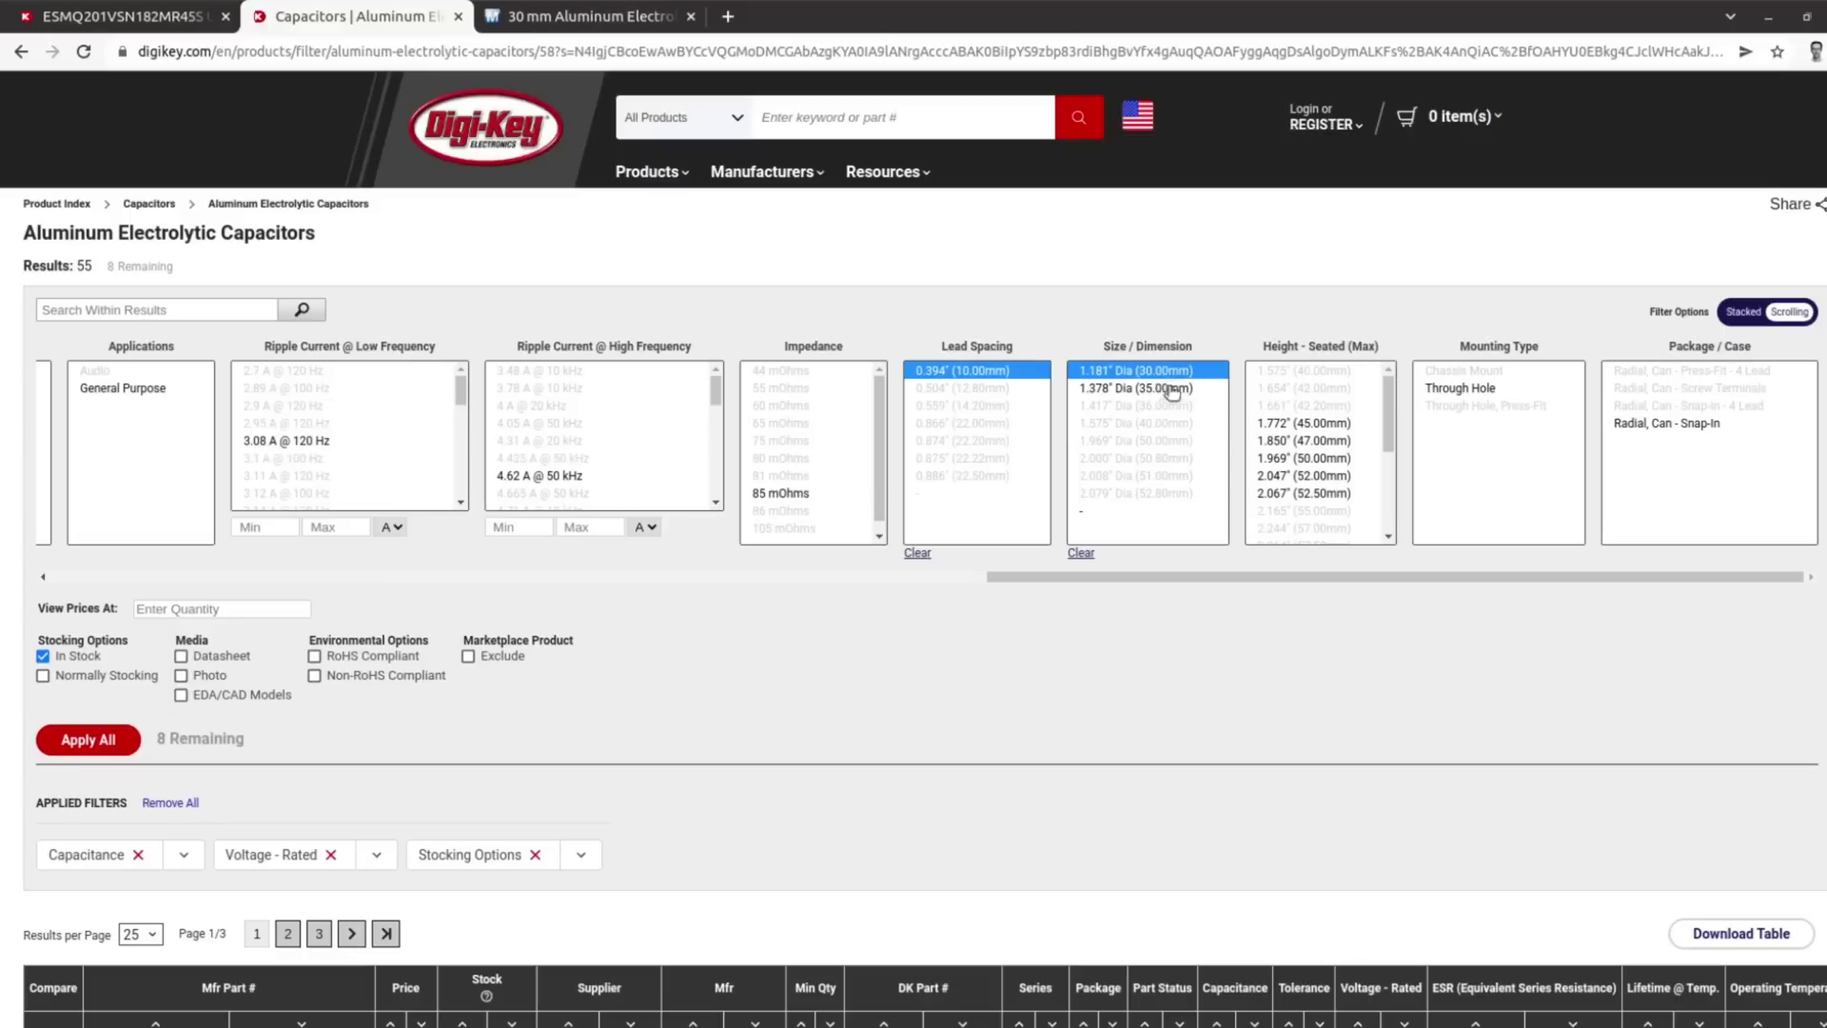
click(1328, 425)
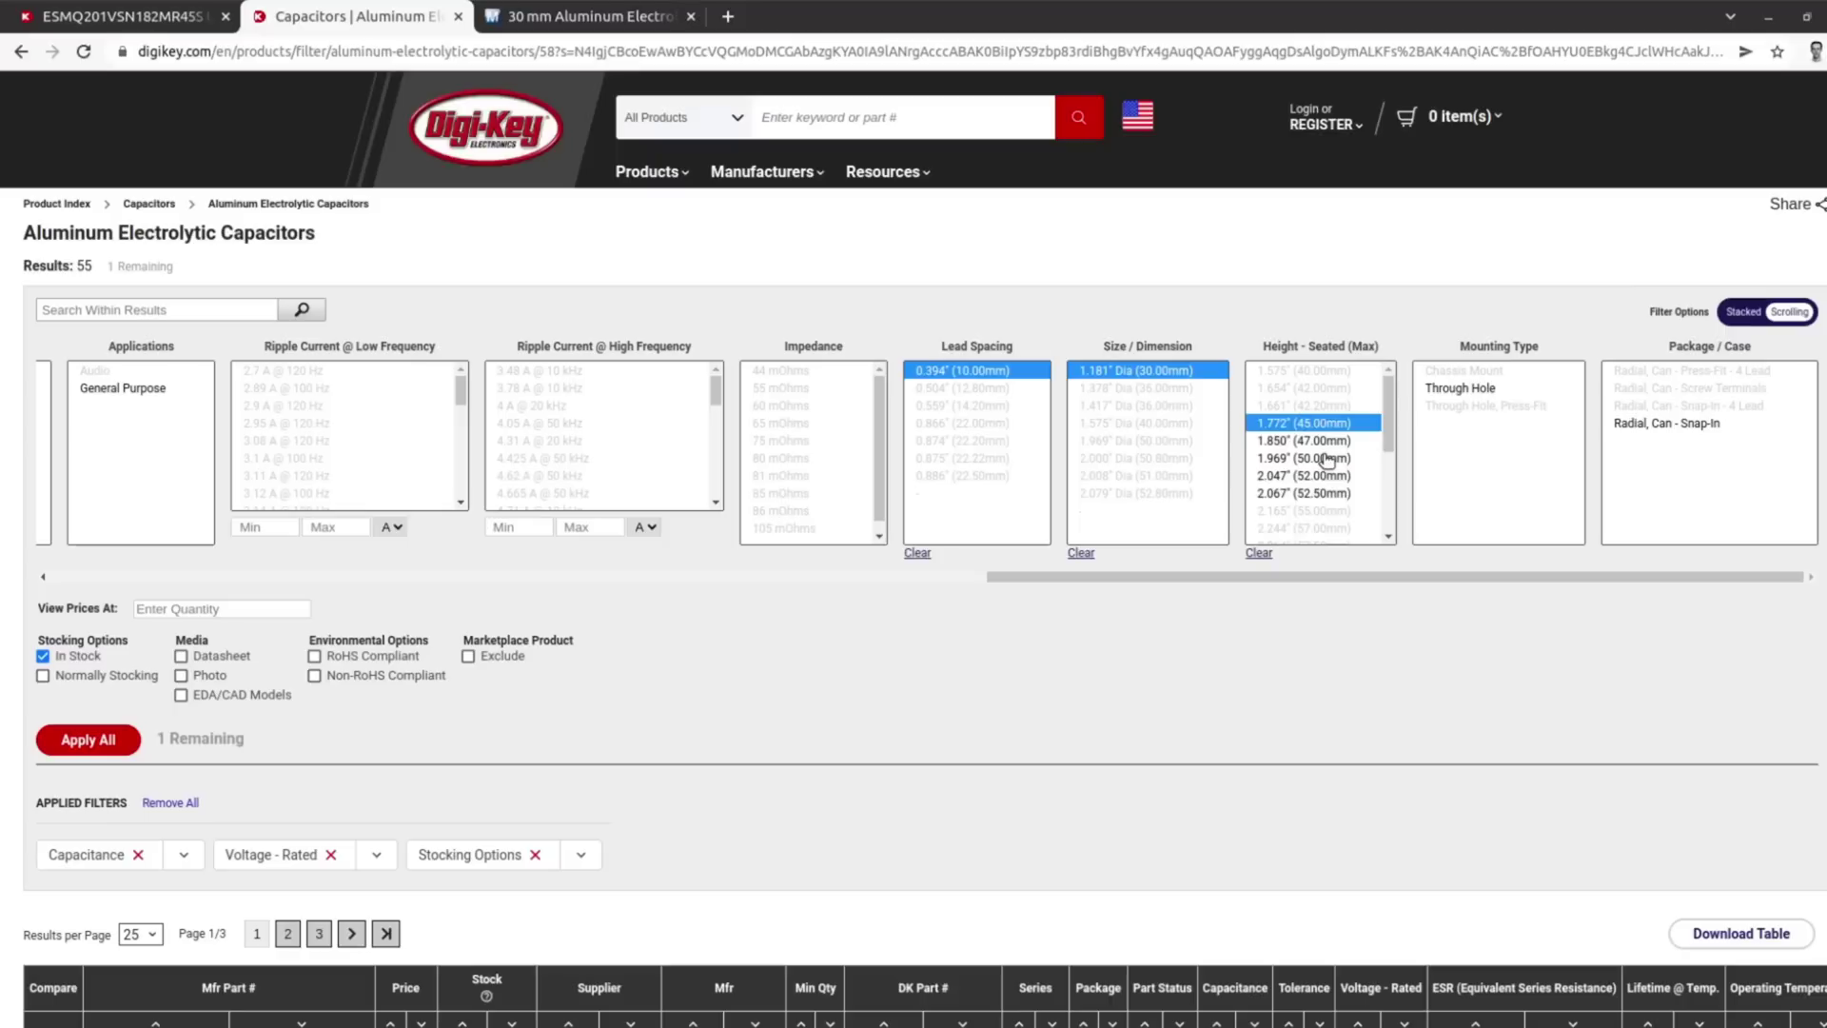
shift+click(1328, 457)
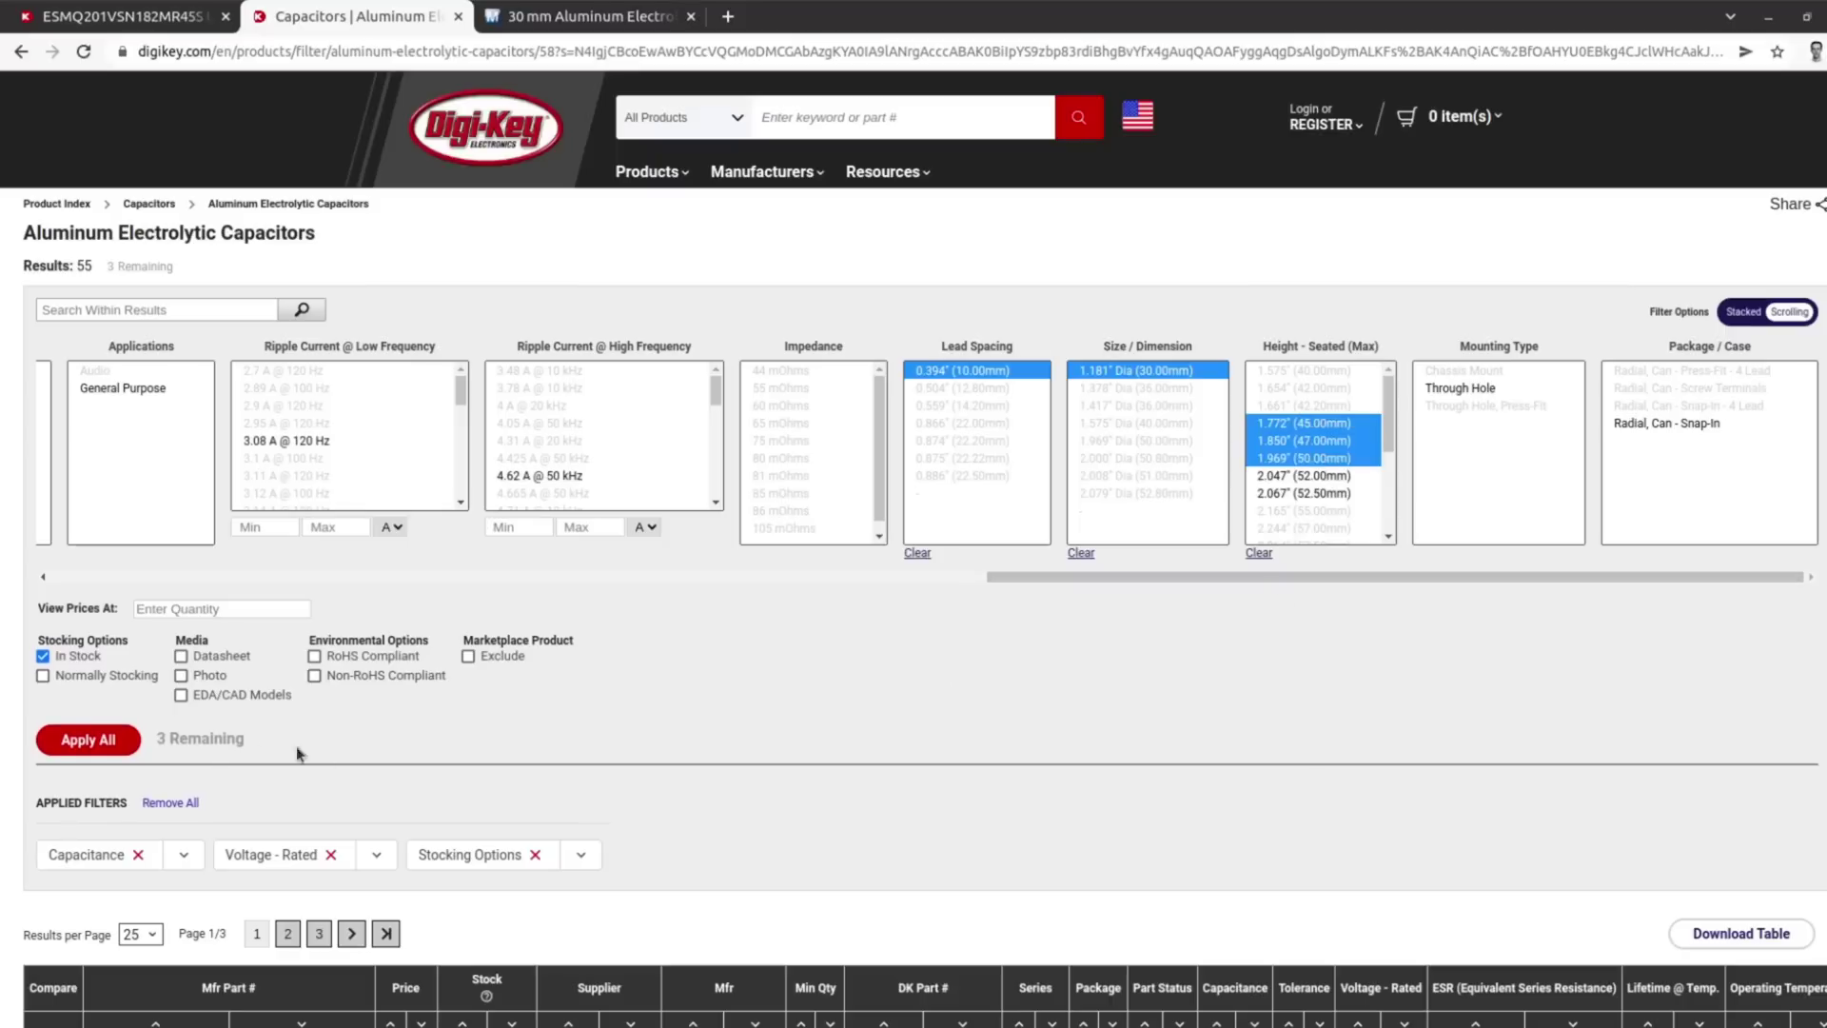
click(103, 740)
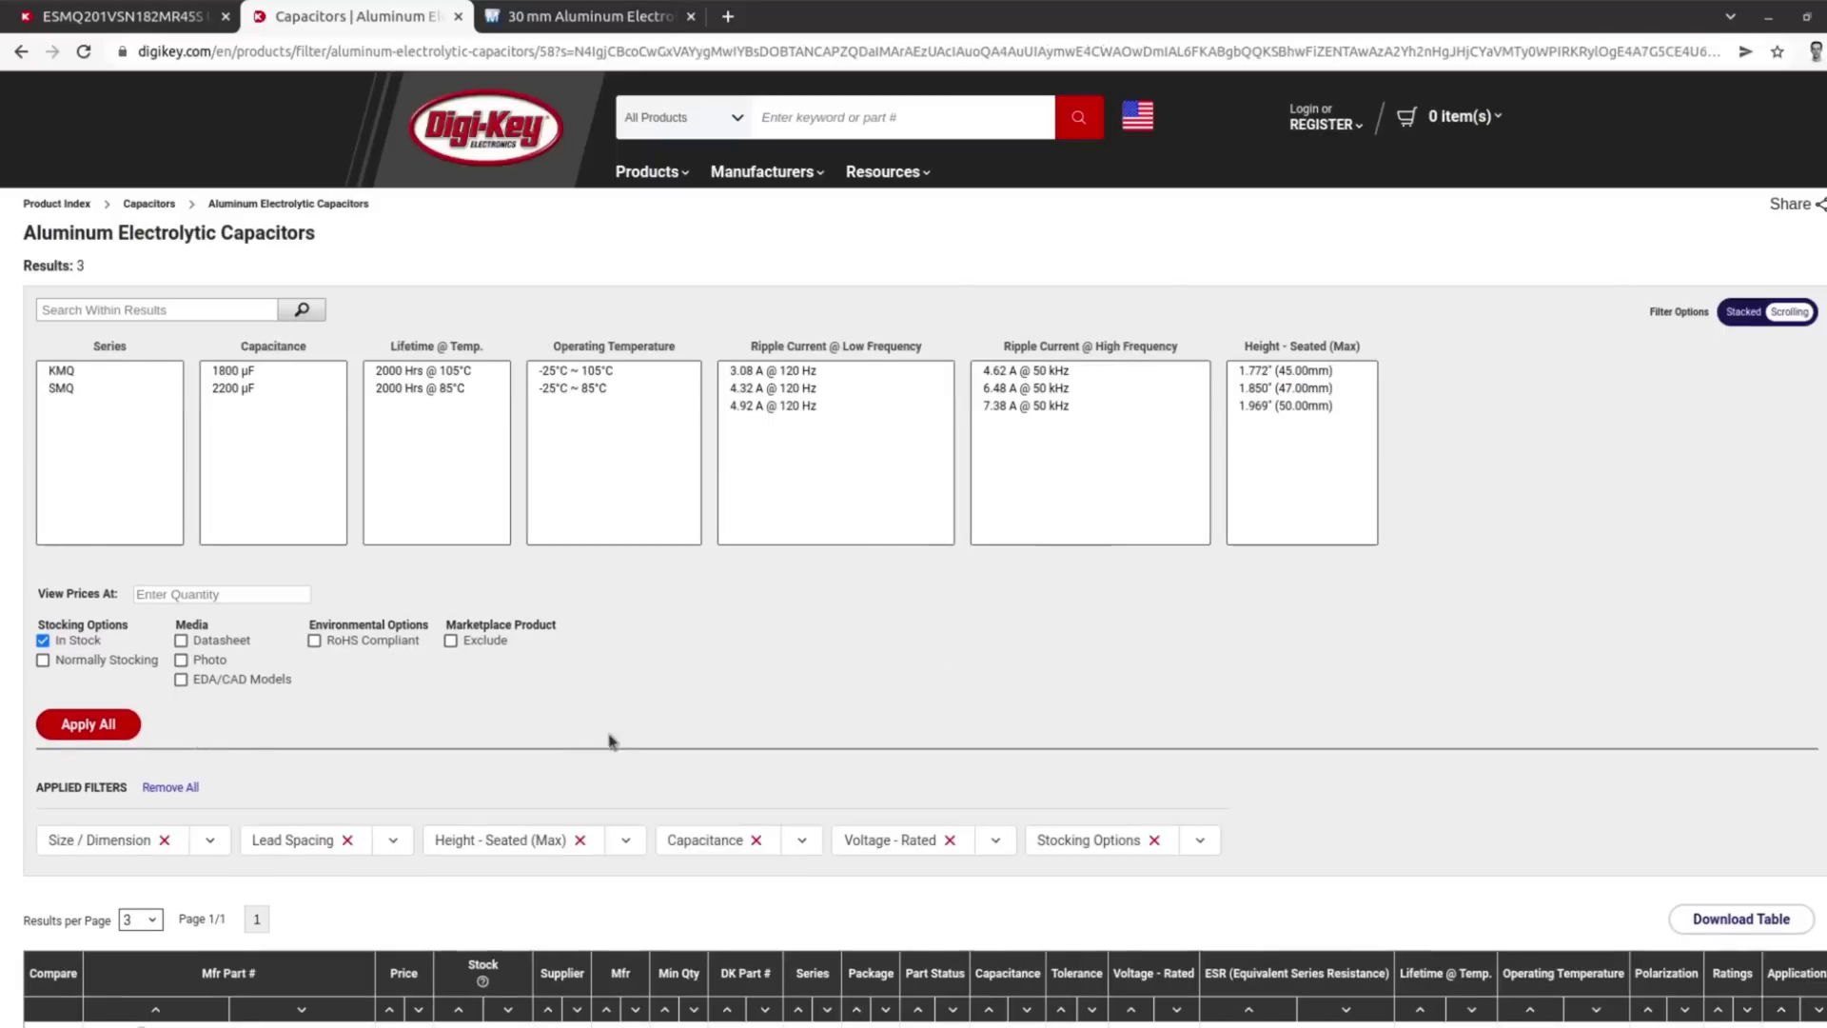
- Compare all columns of the three United Chemi-Con results, then switch to the Mouser results
scroll(718, 699, down, 4)
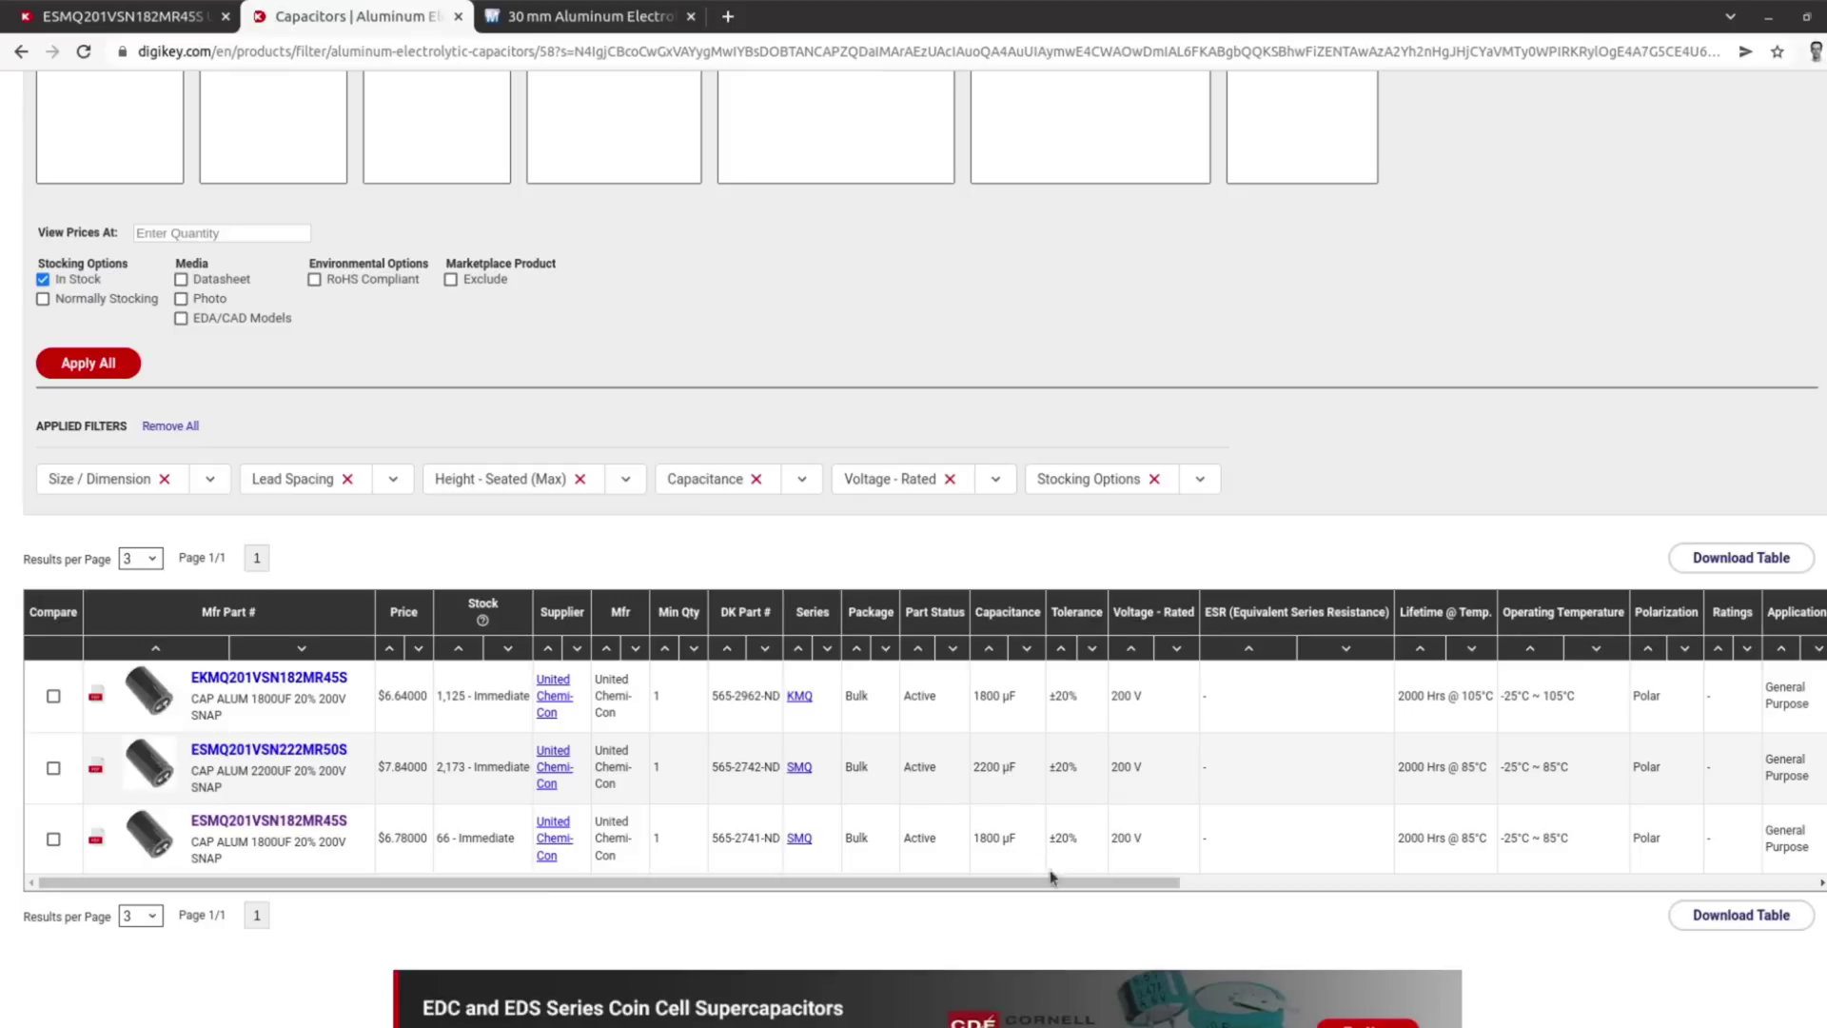
drag(1052, 879, 1751, 880)
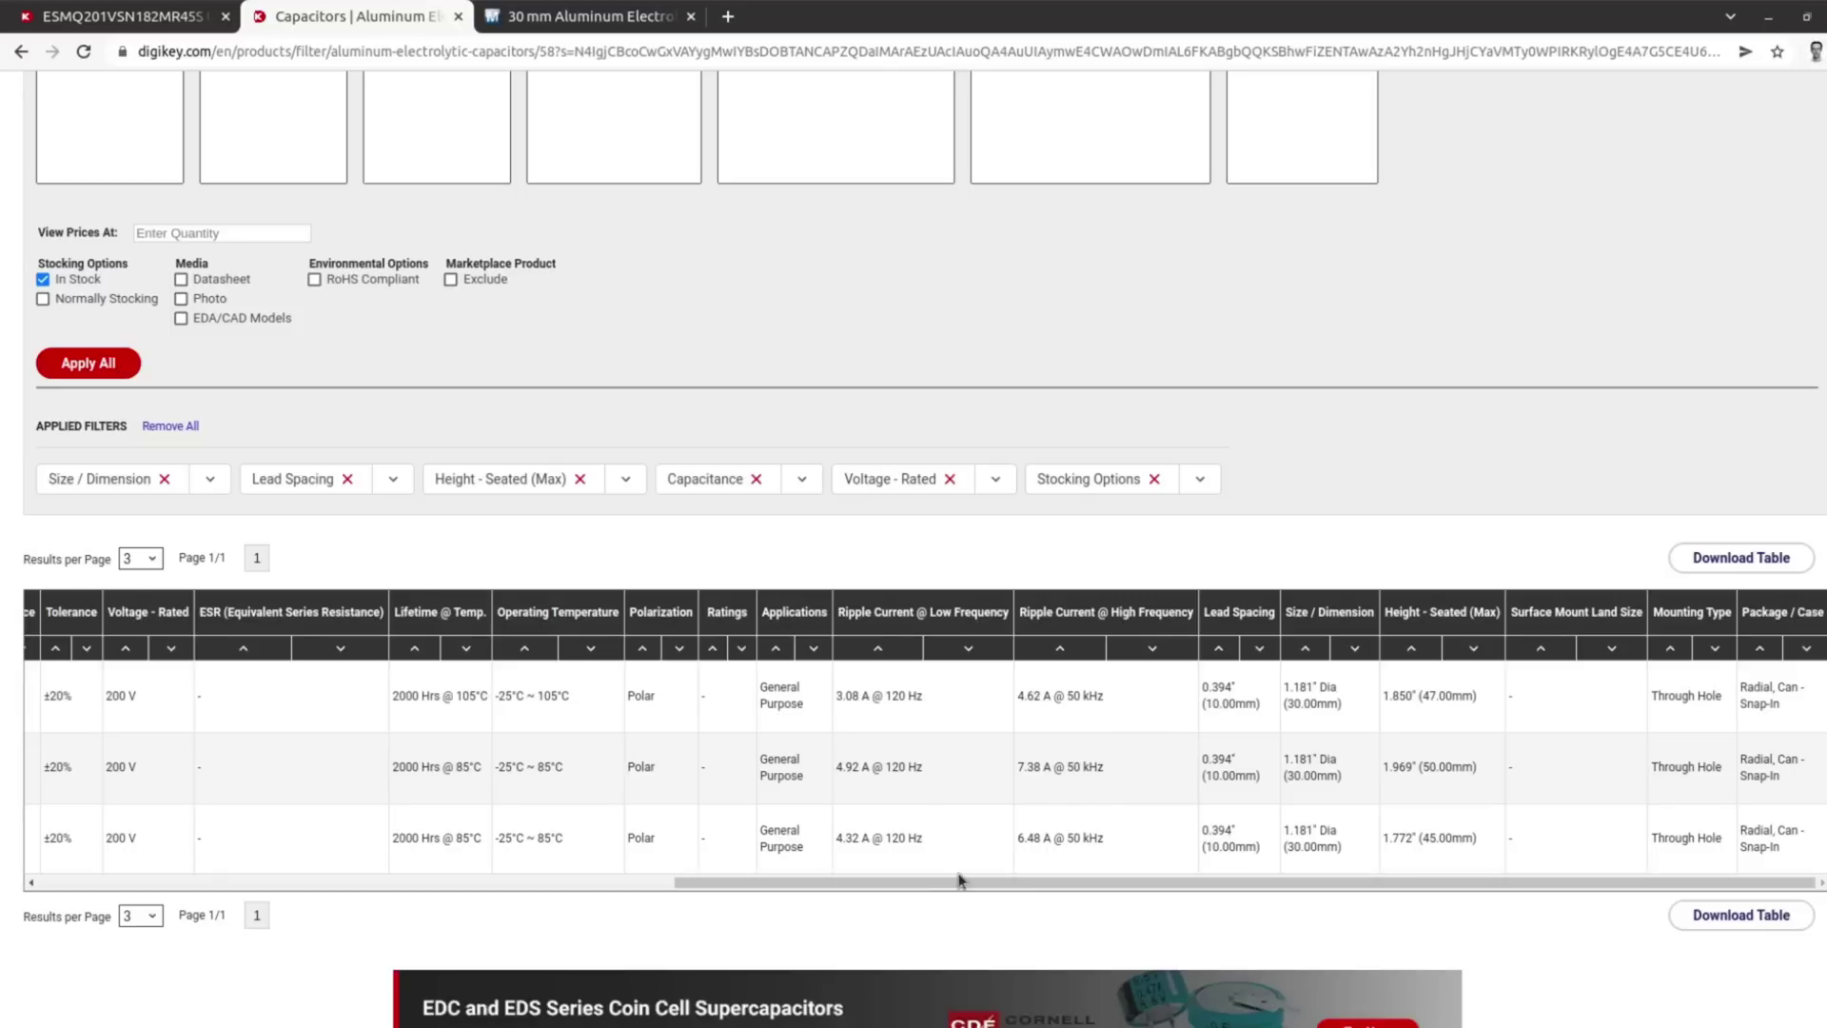
drag(961, 880, 317, 899)
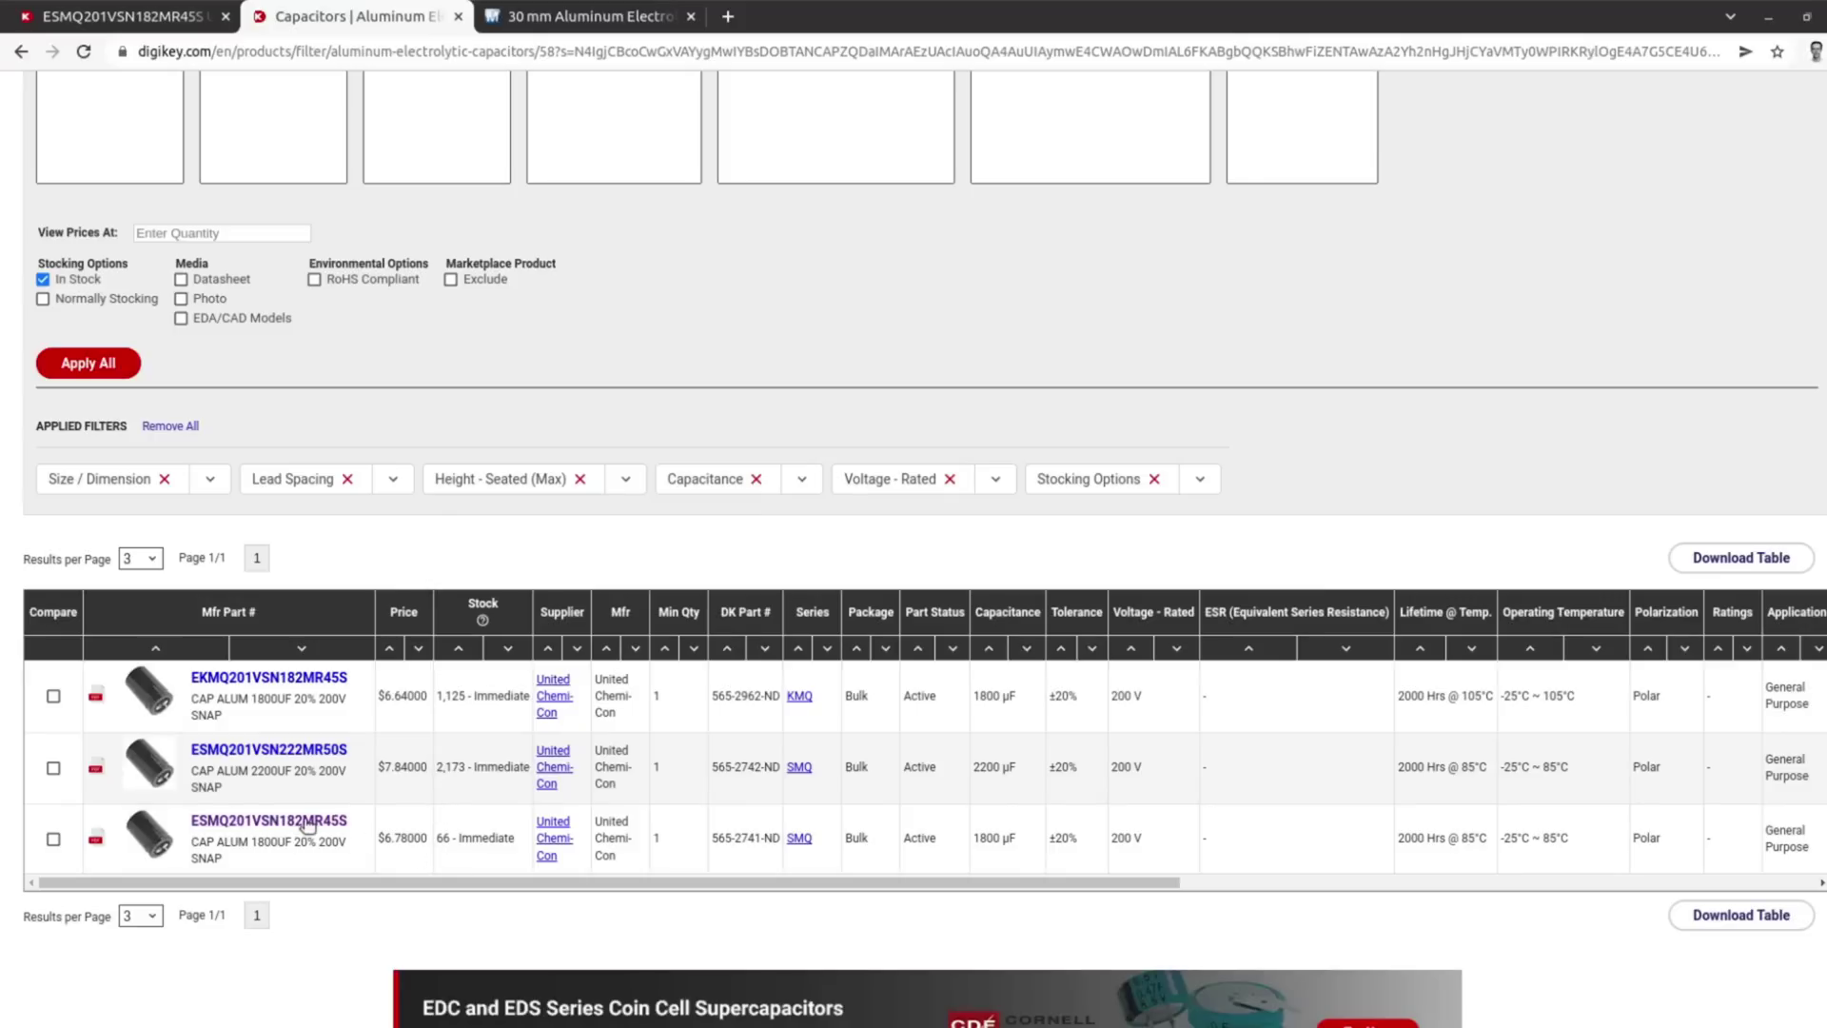
key(ctrl+Tab)
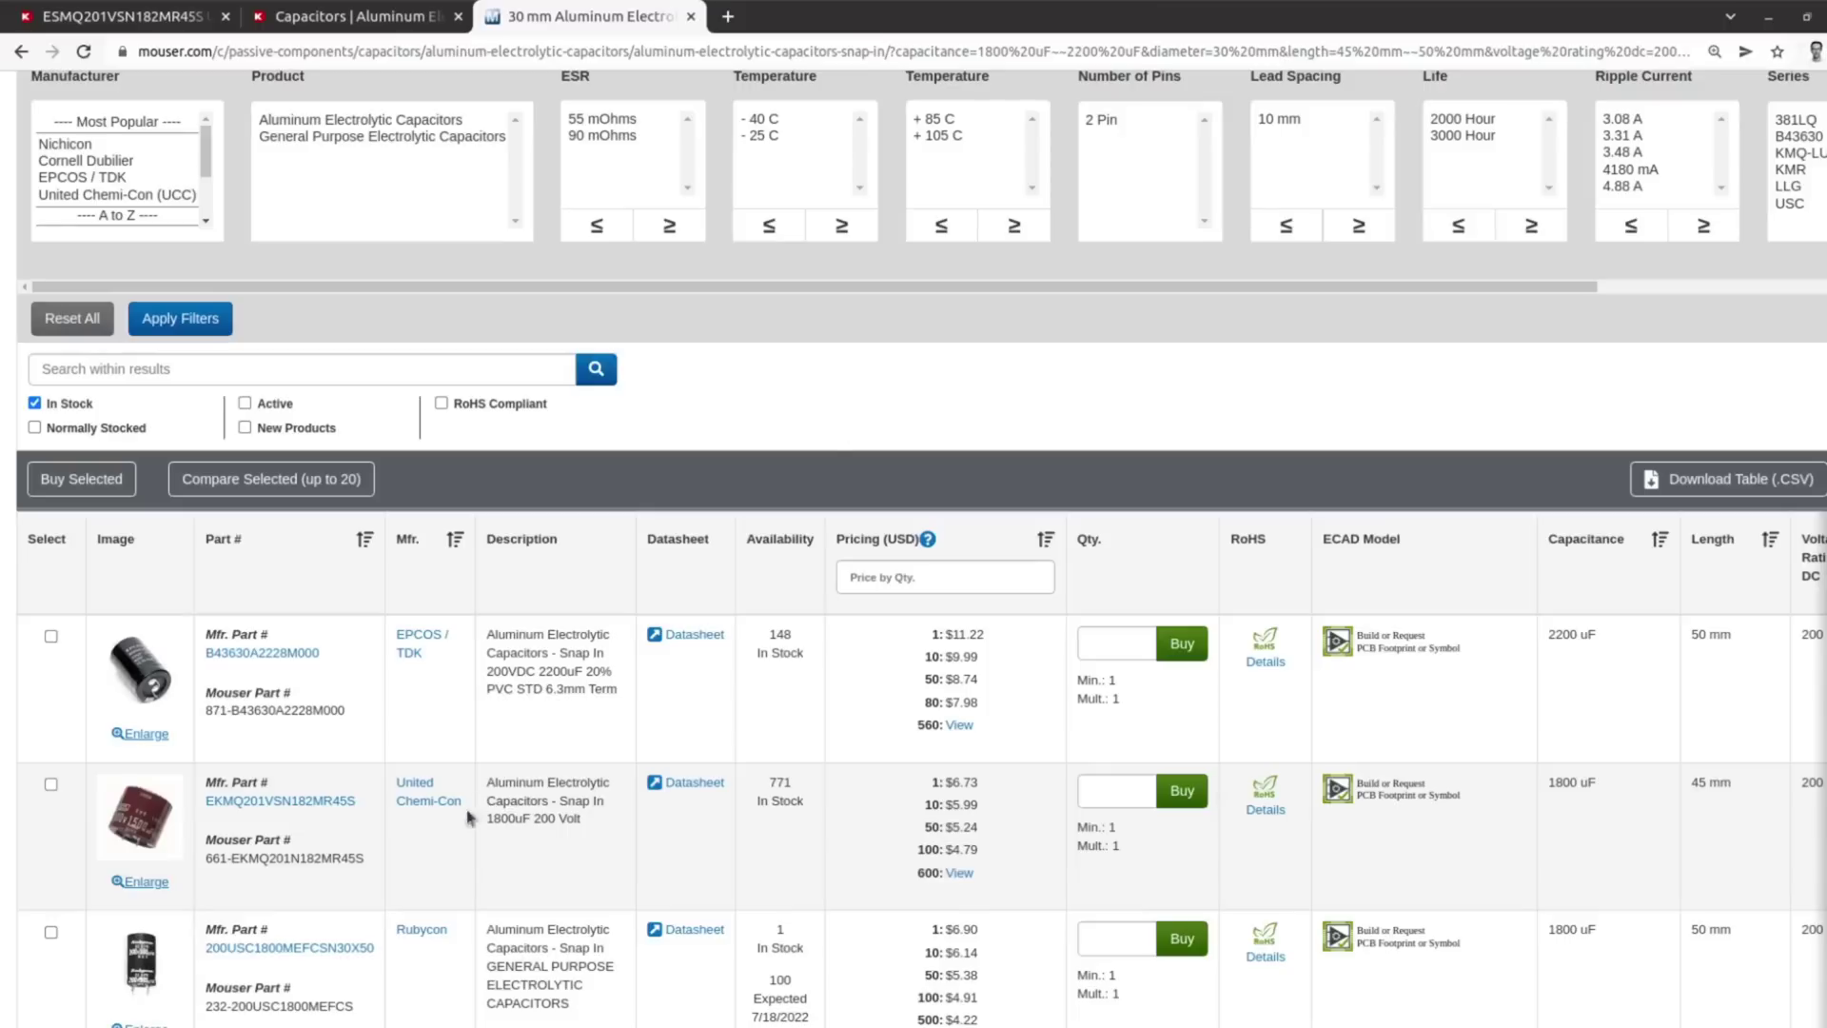
- Compare the Mouser parts' Pricing, Maximum Operating Temperature, Life and Ripple Current columns
scroll(395, 839, down, 4)
scroll(395, 818, up, 2)
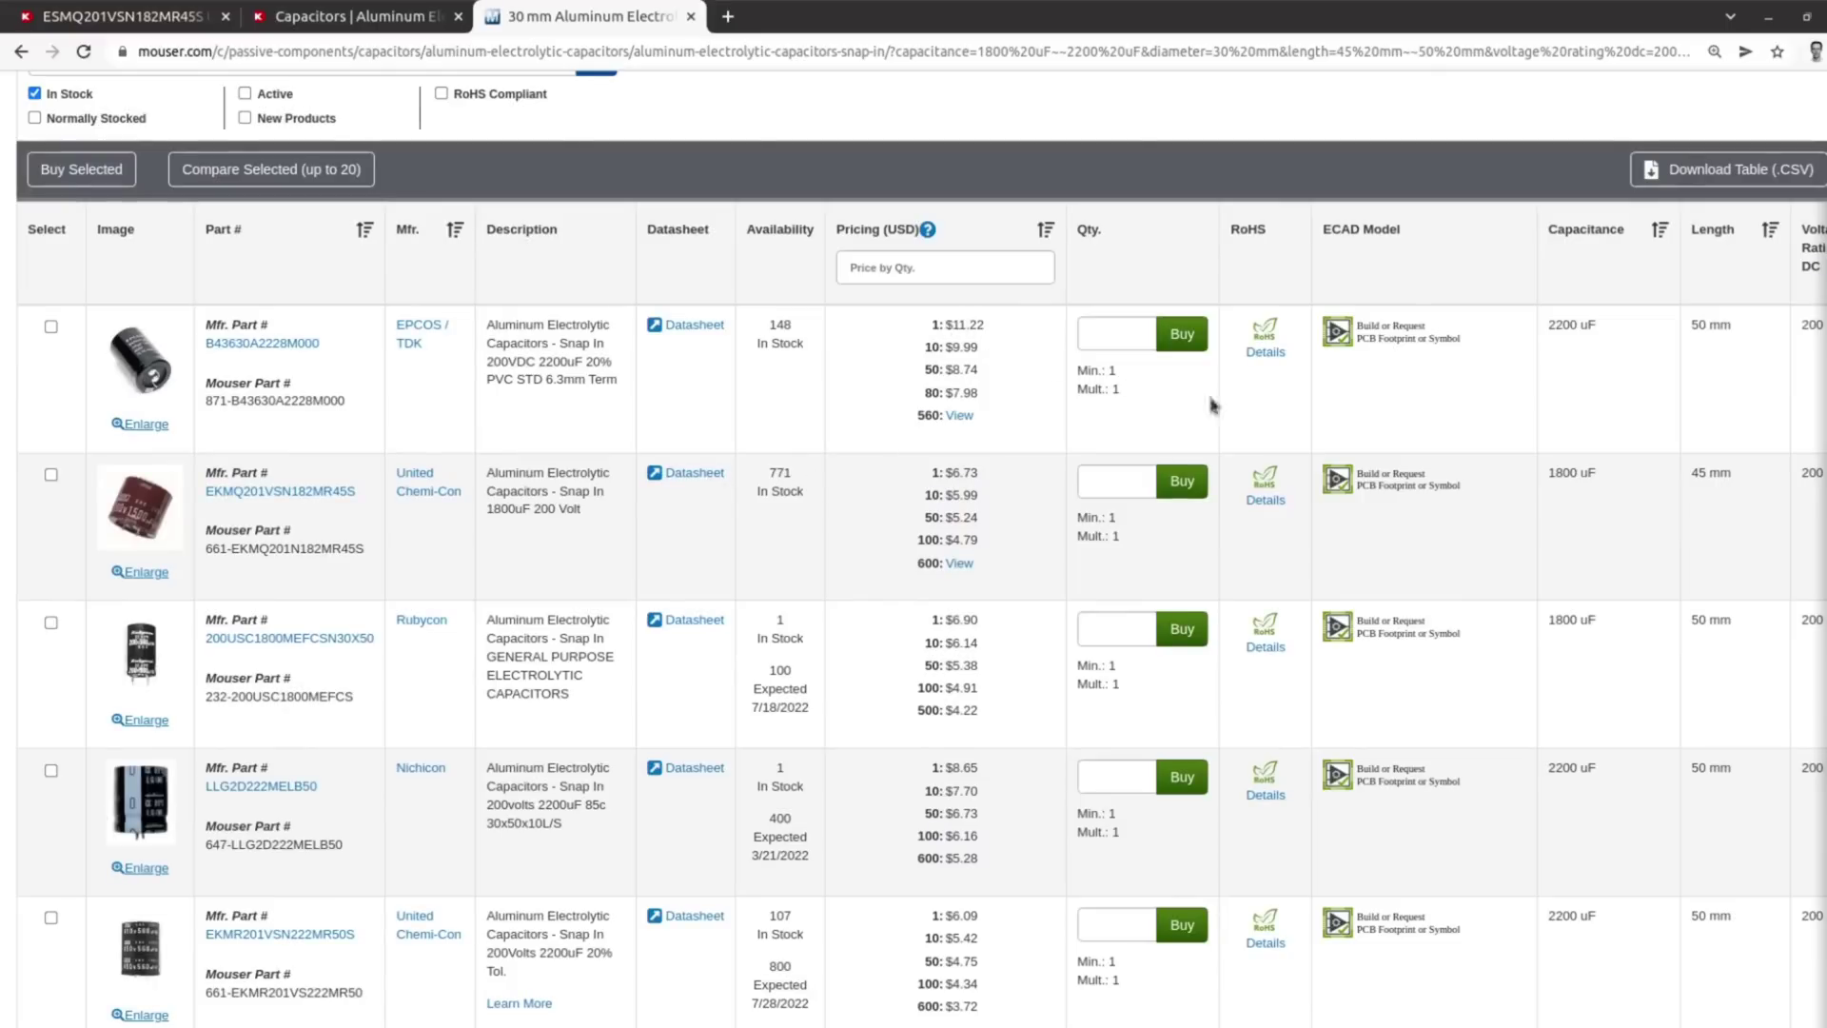
scroll(1150, 623, right, 10)
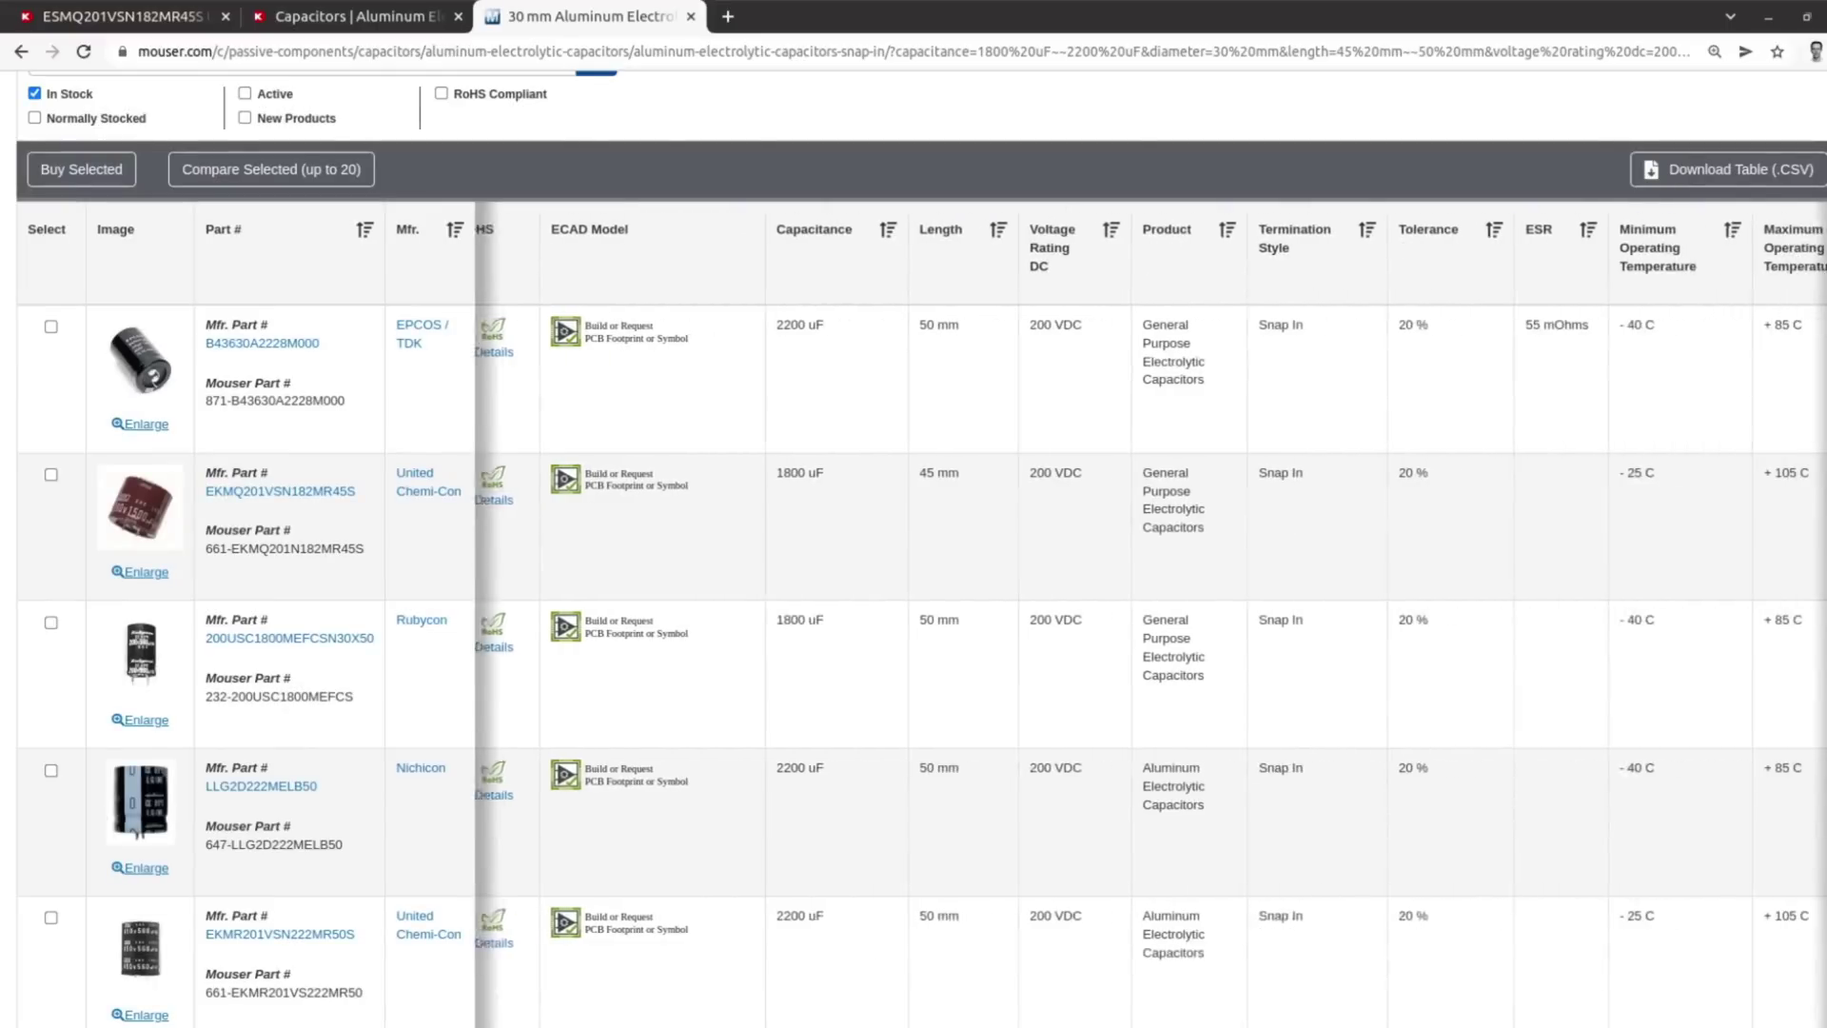
scroll(1150, 624, right, 8)
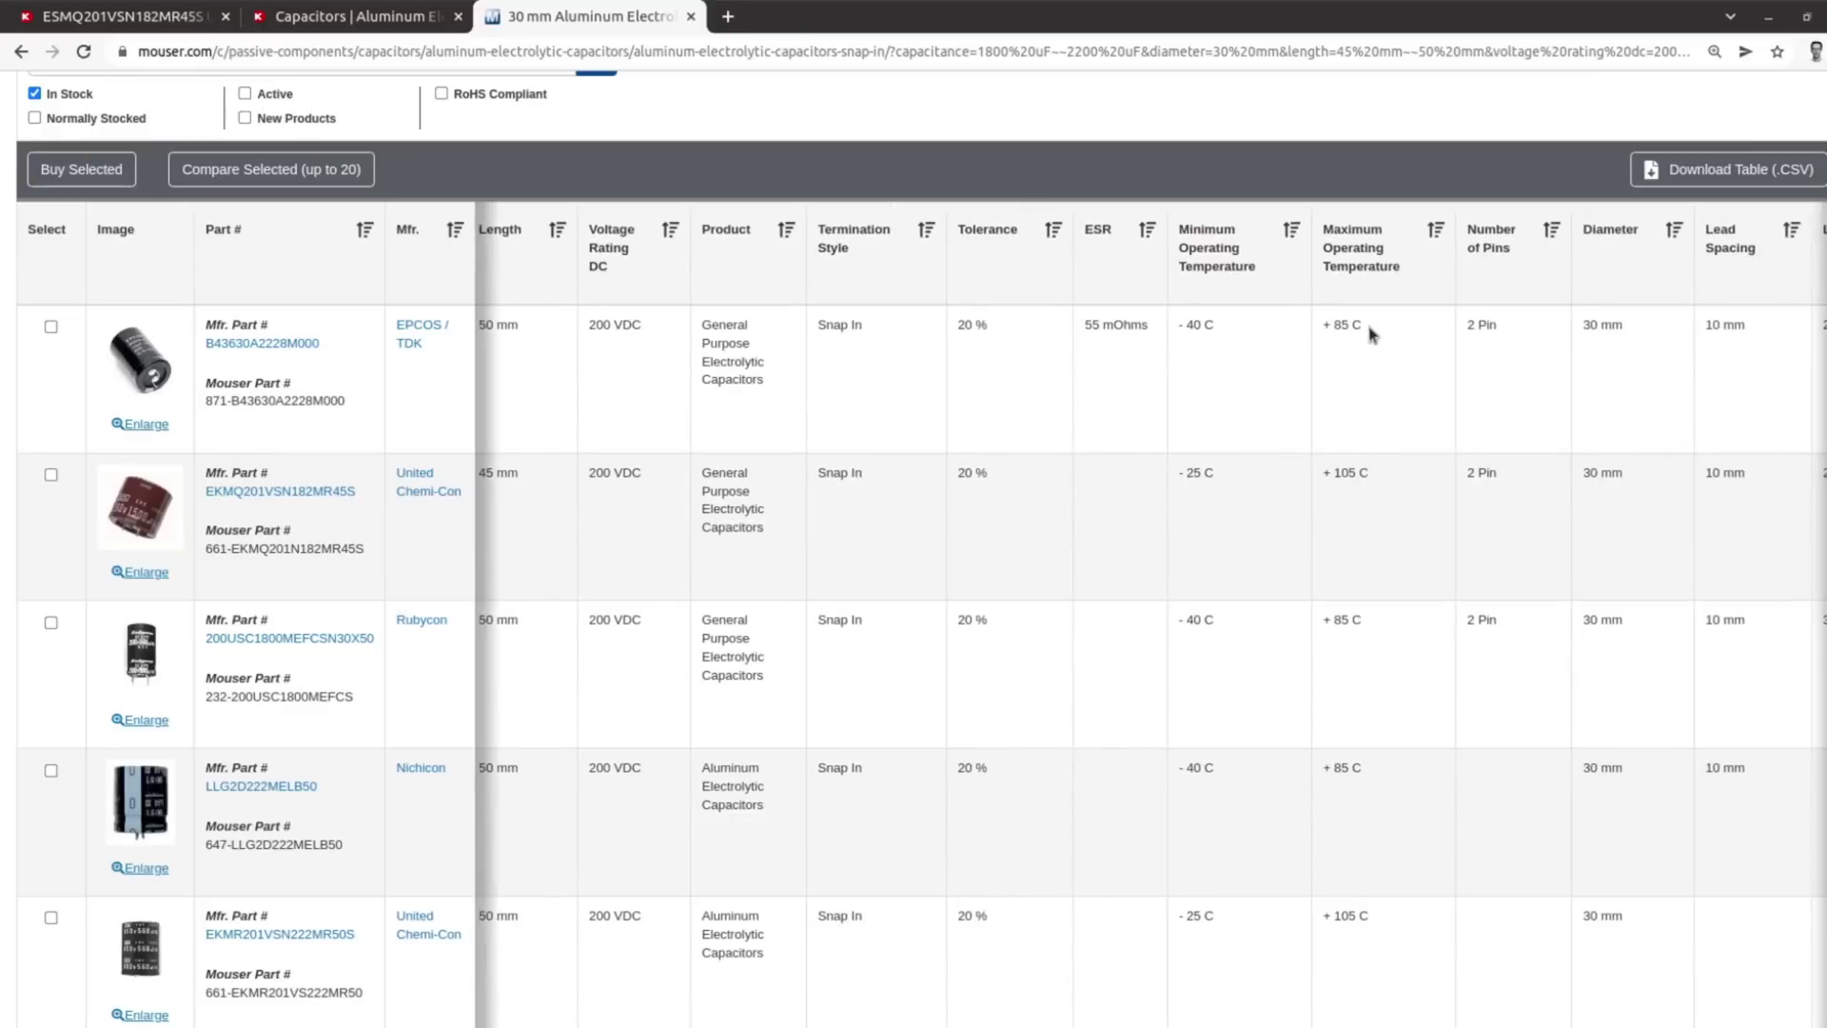
scroll(1151, 623, right, 3)
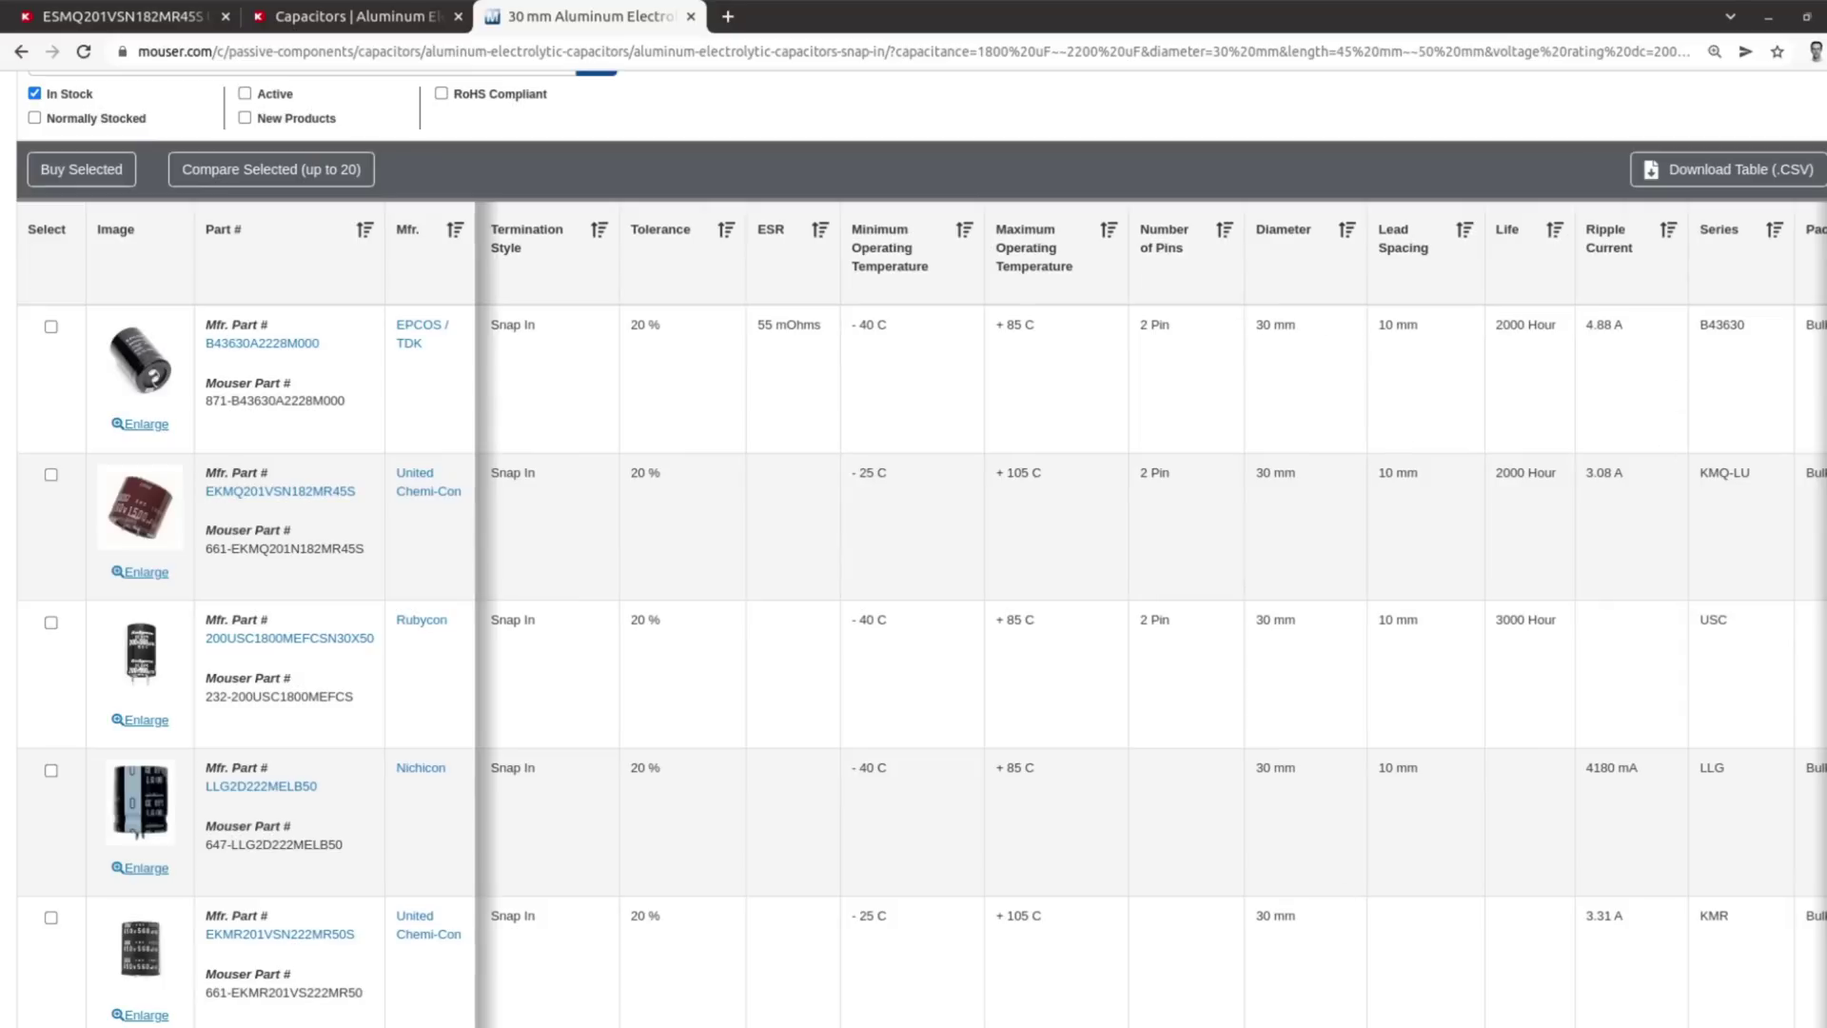
scroll(1150, 614, left, 10)
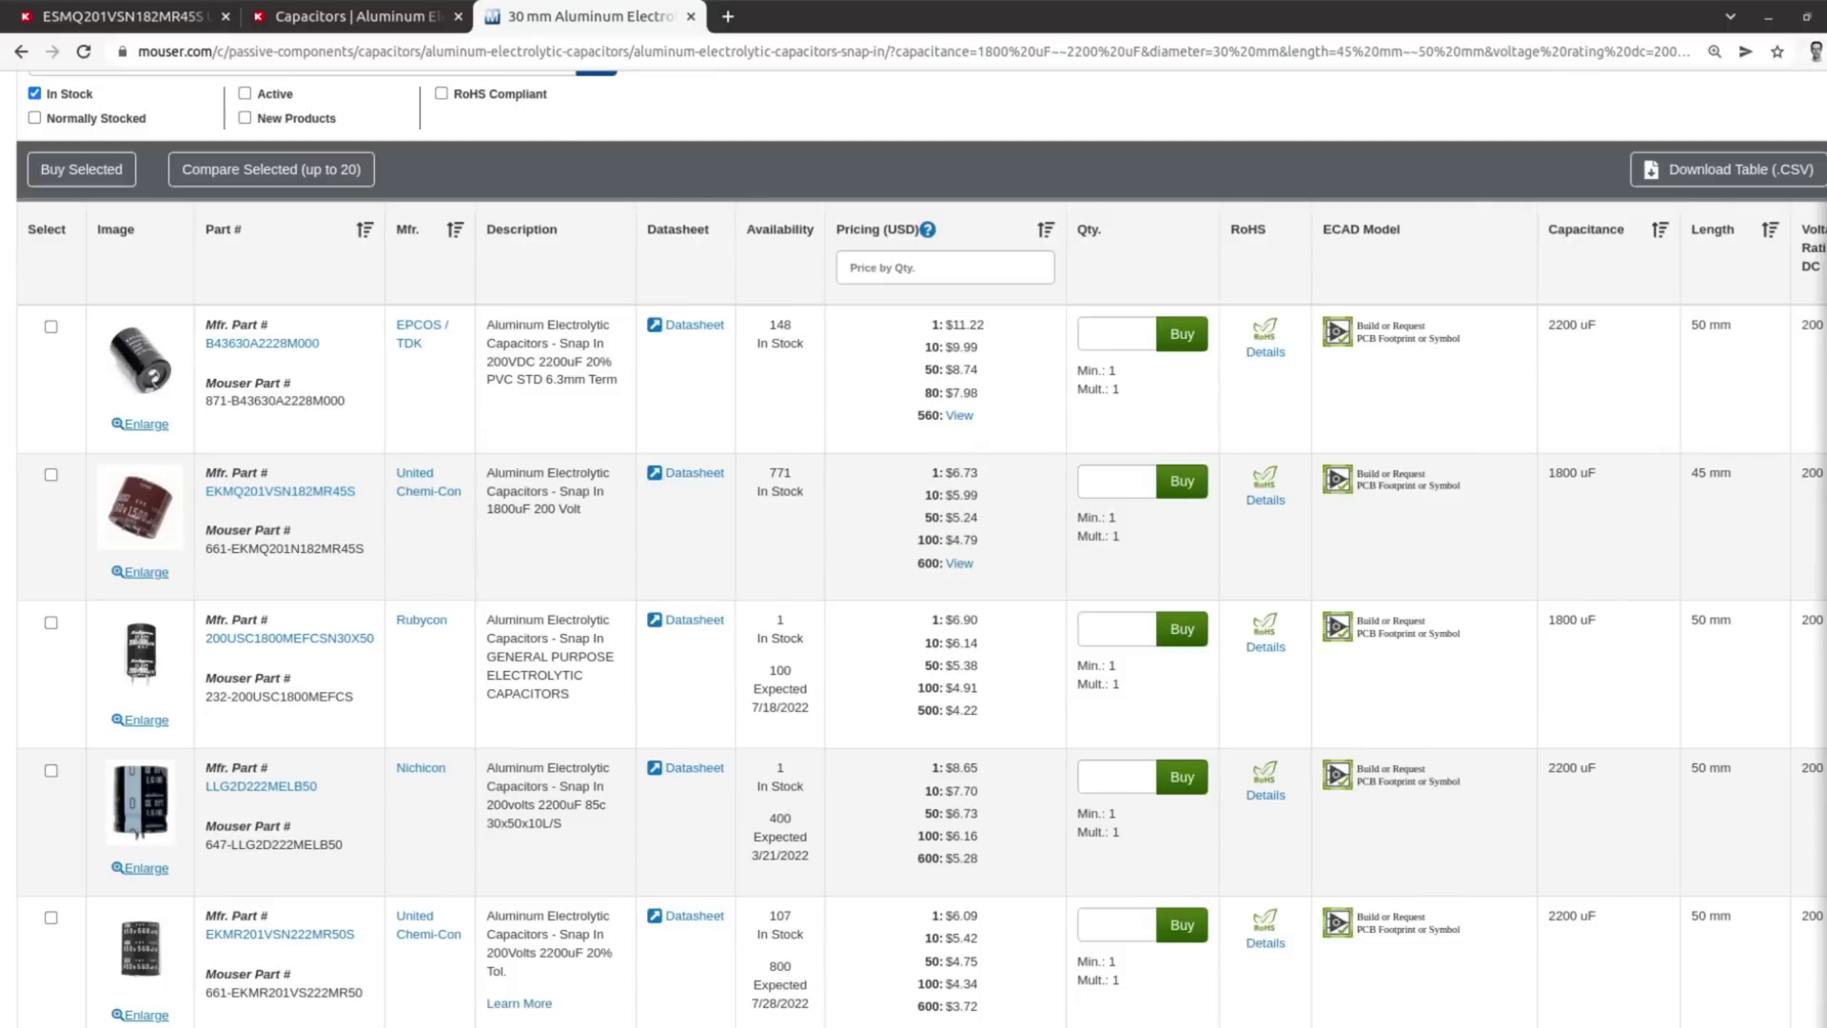
scroll(1148, 623, right, 10)
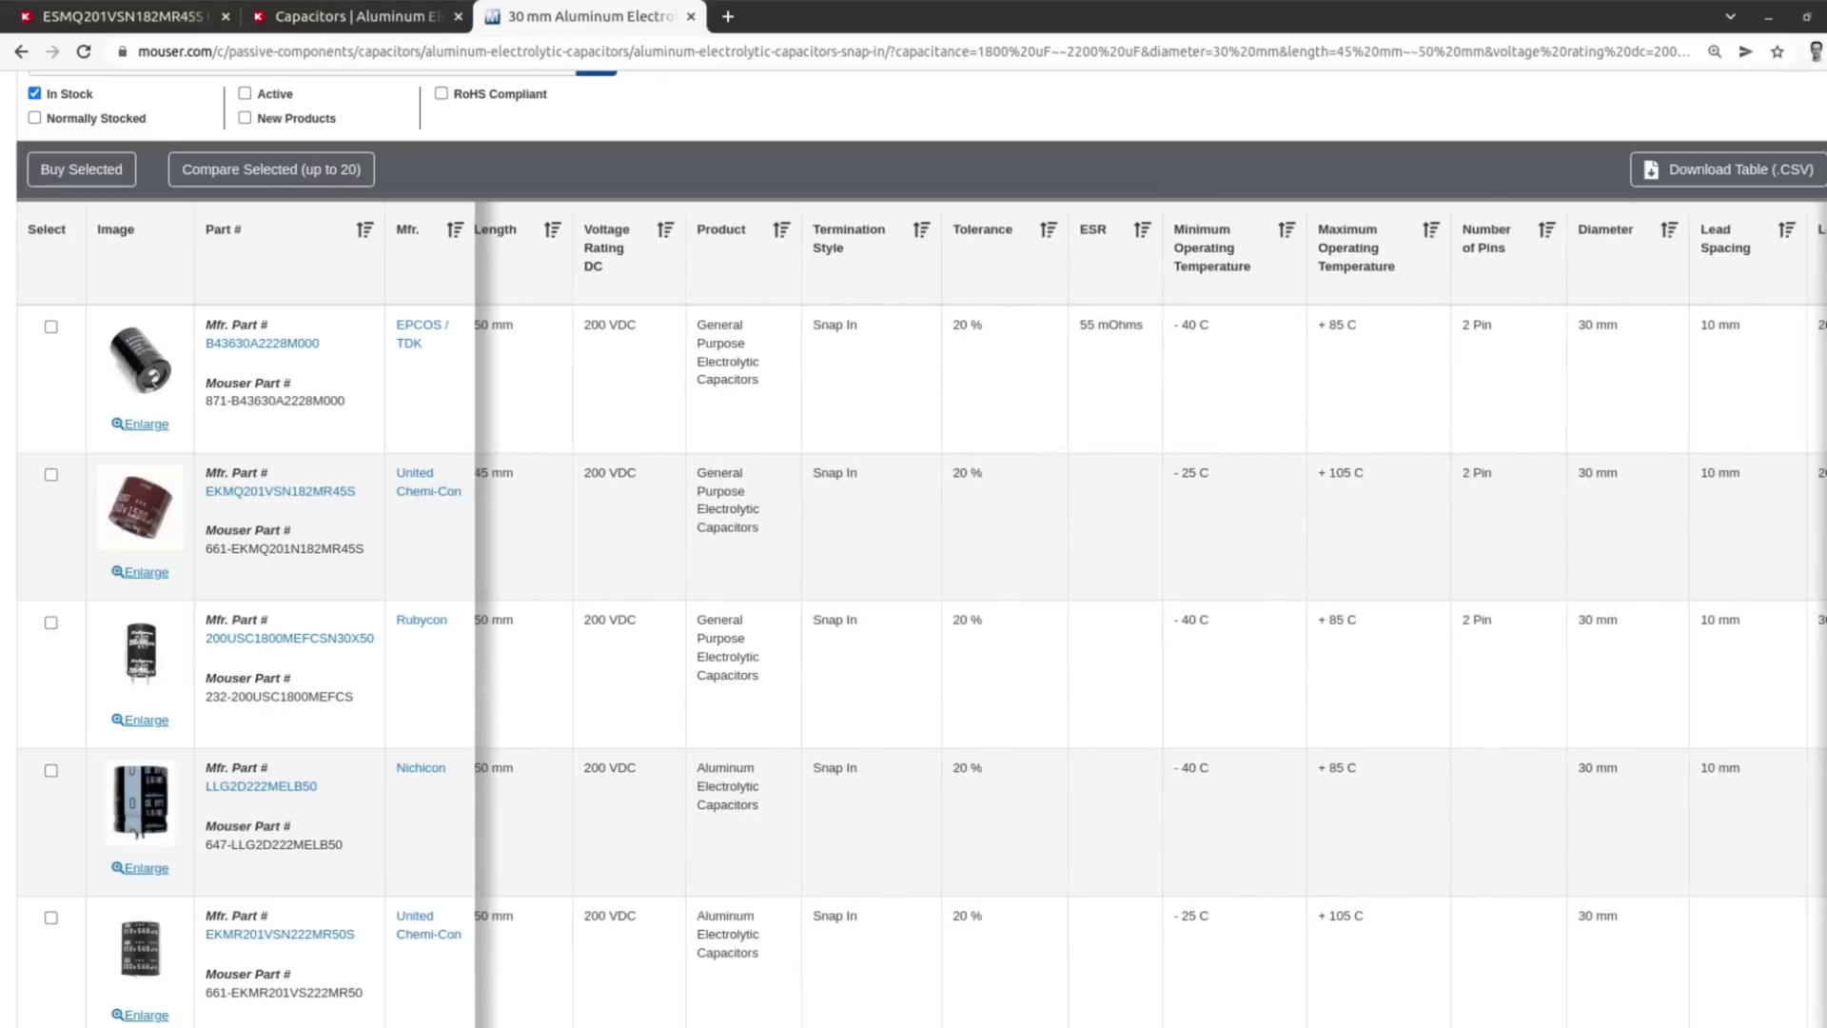
scroll(1393, 494, right, 3)
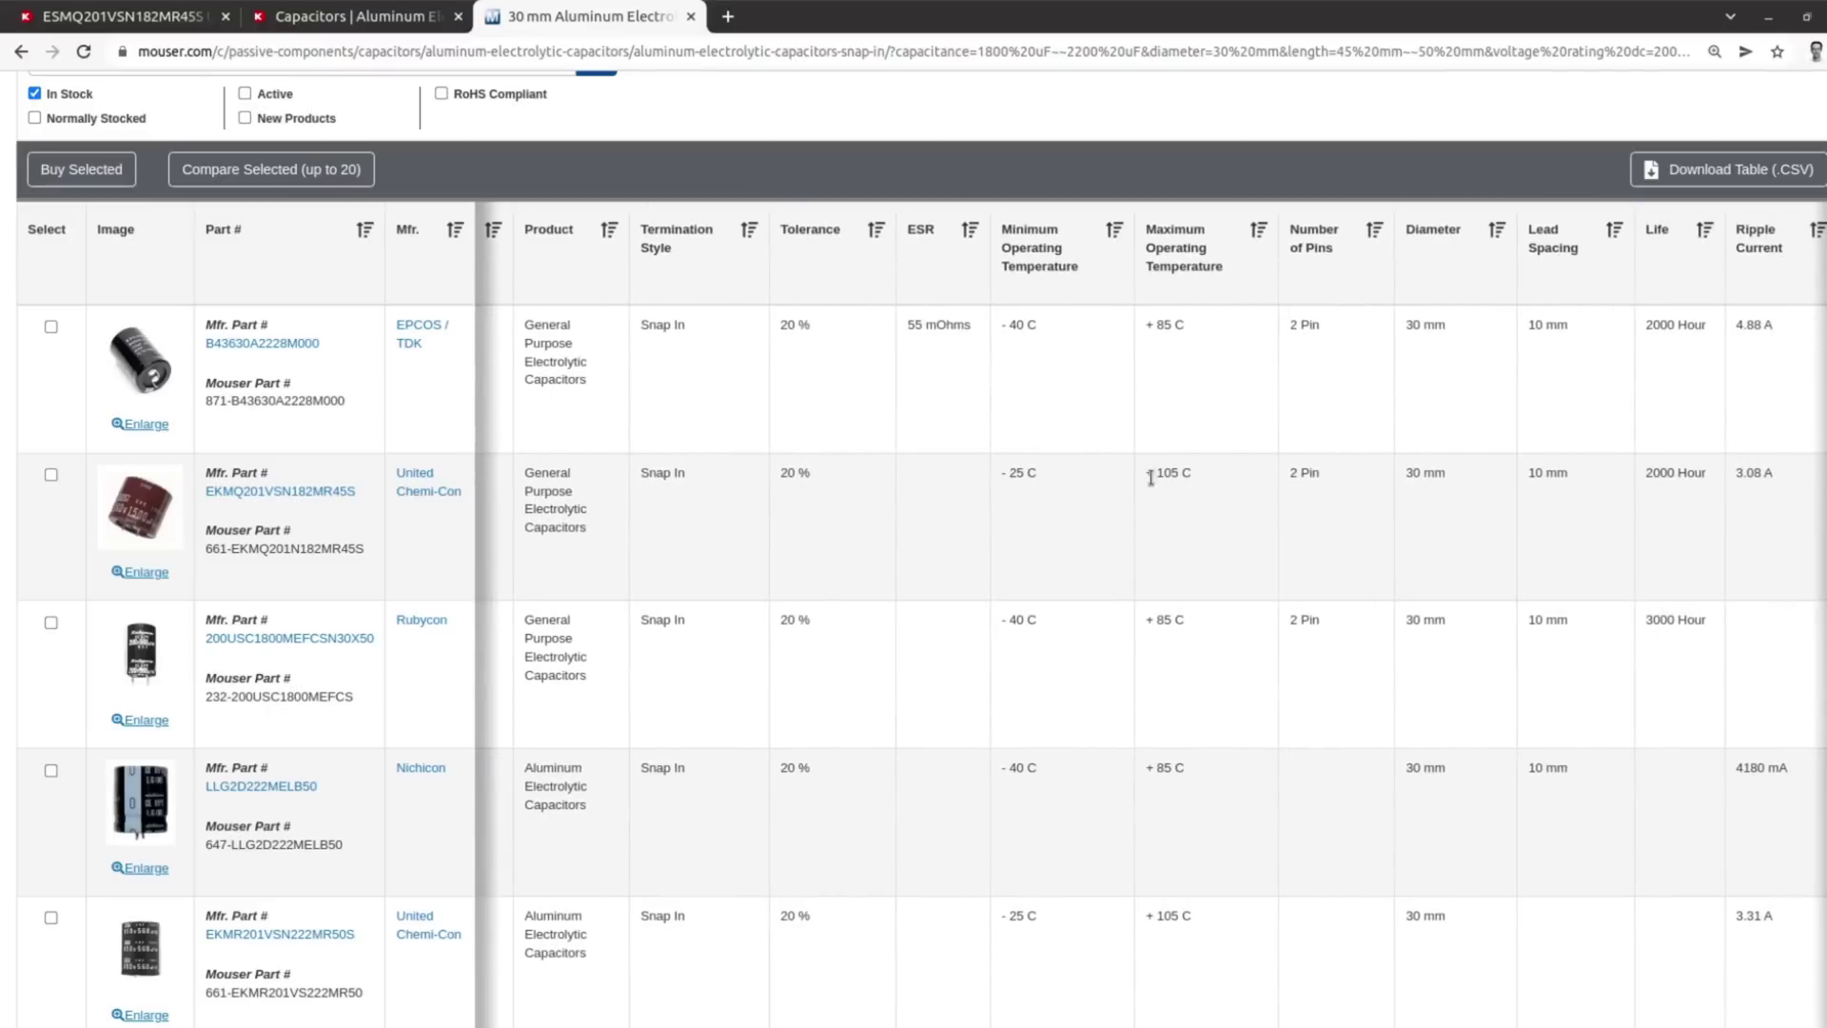
scroll(1150, 614, right, 4)
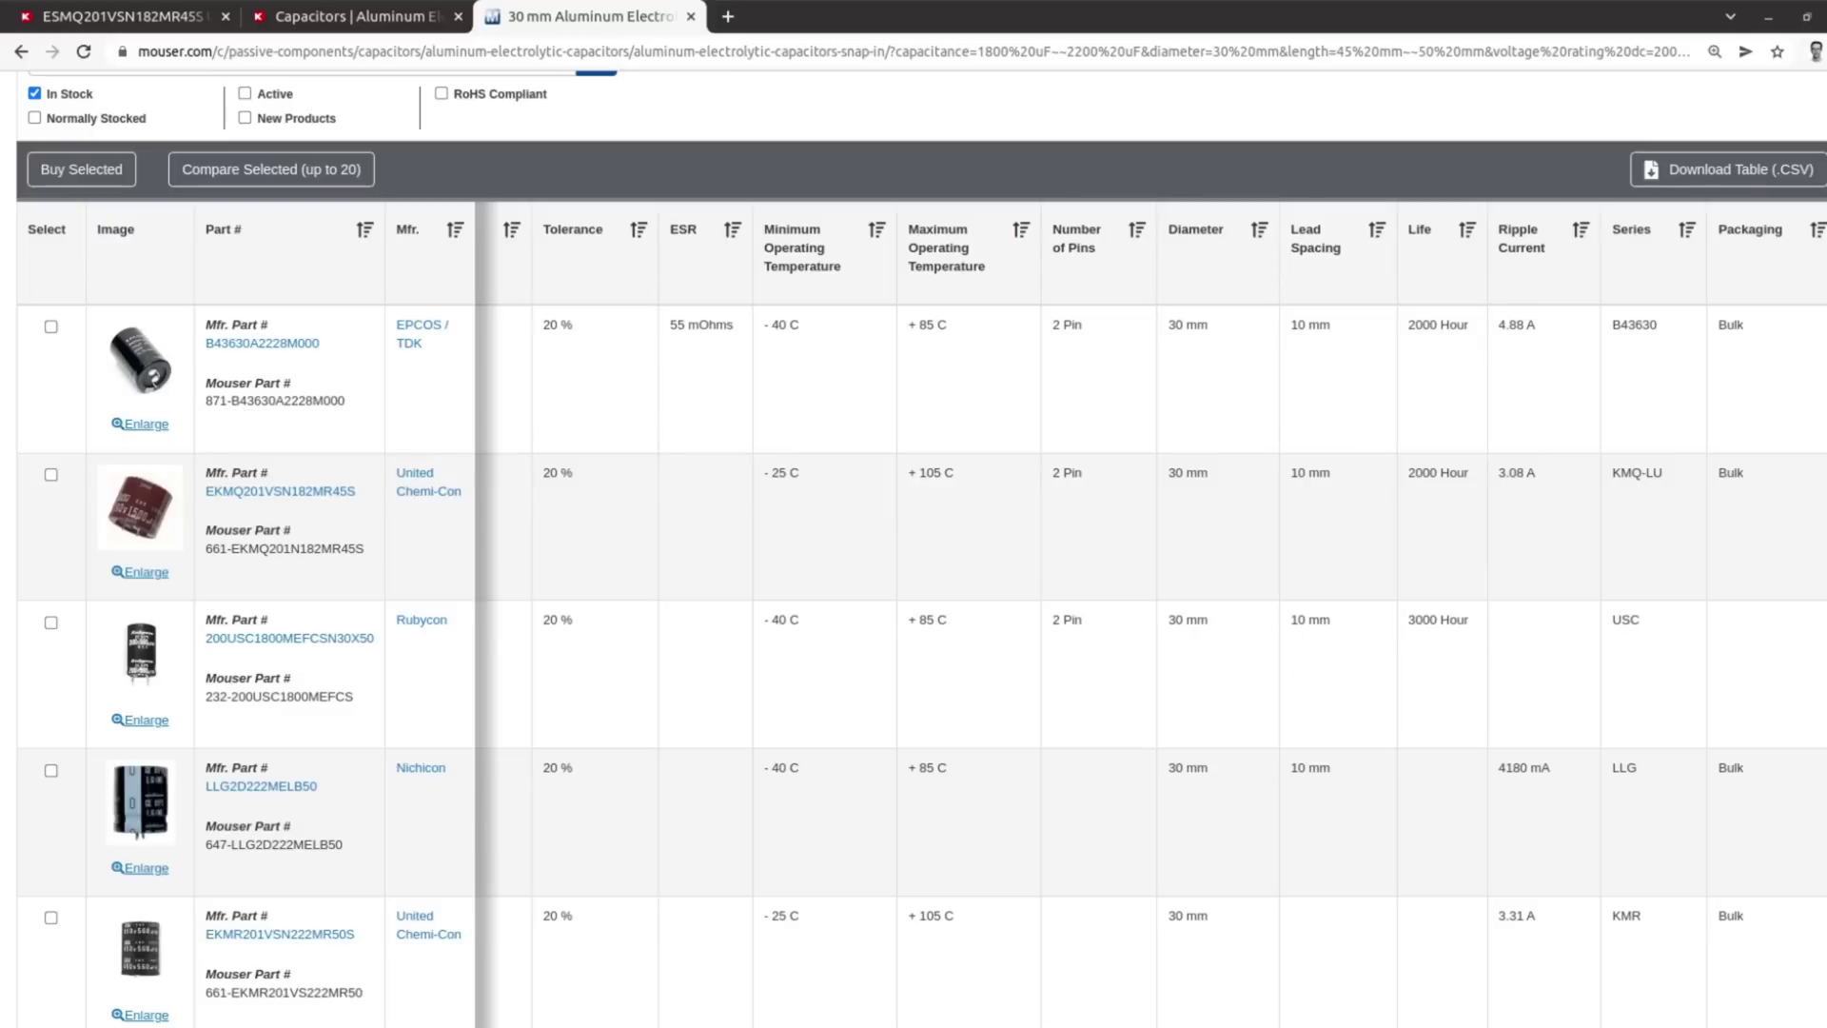
scroll(1148, 614, left, 10)
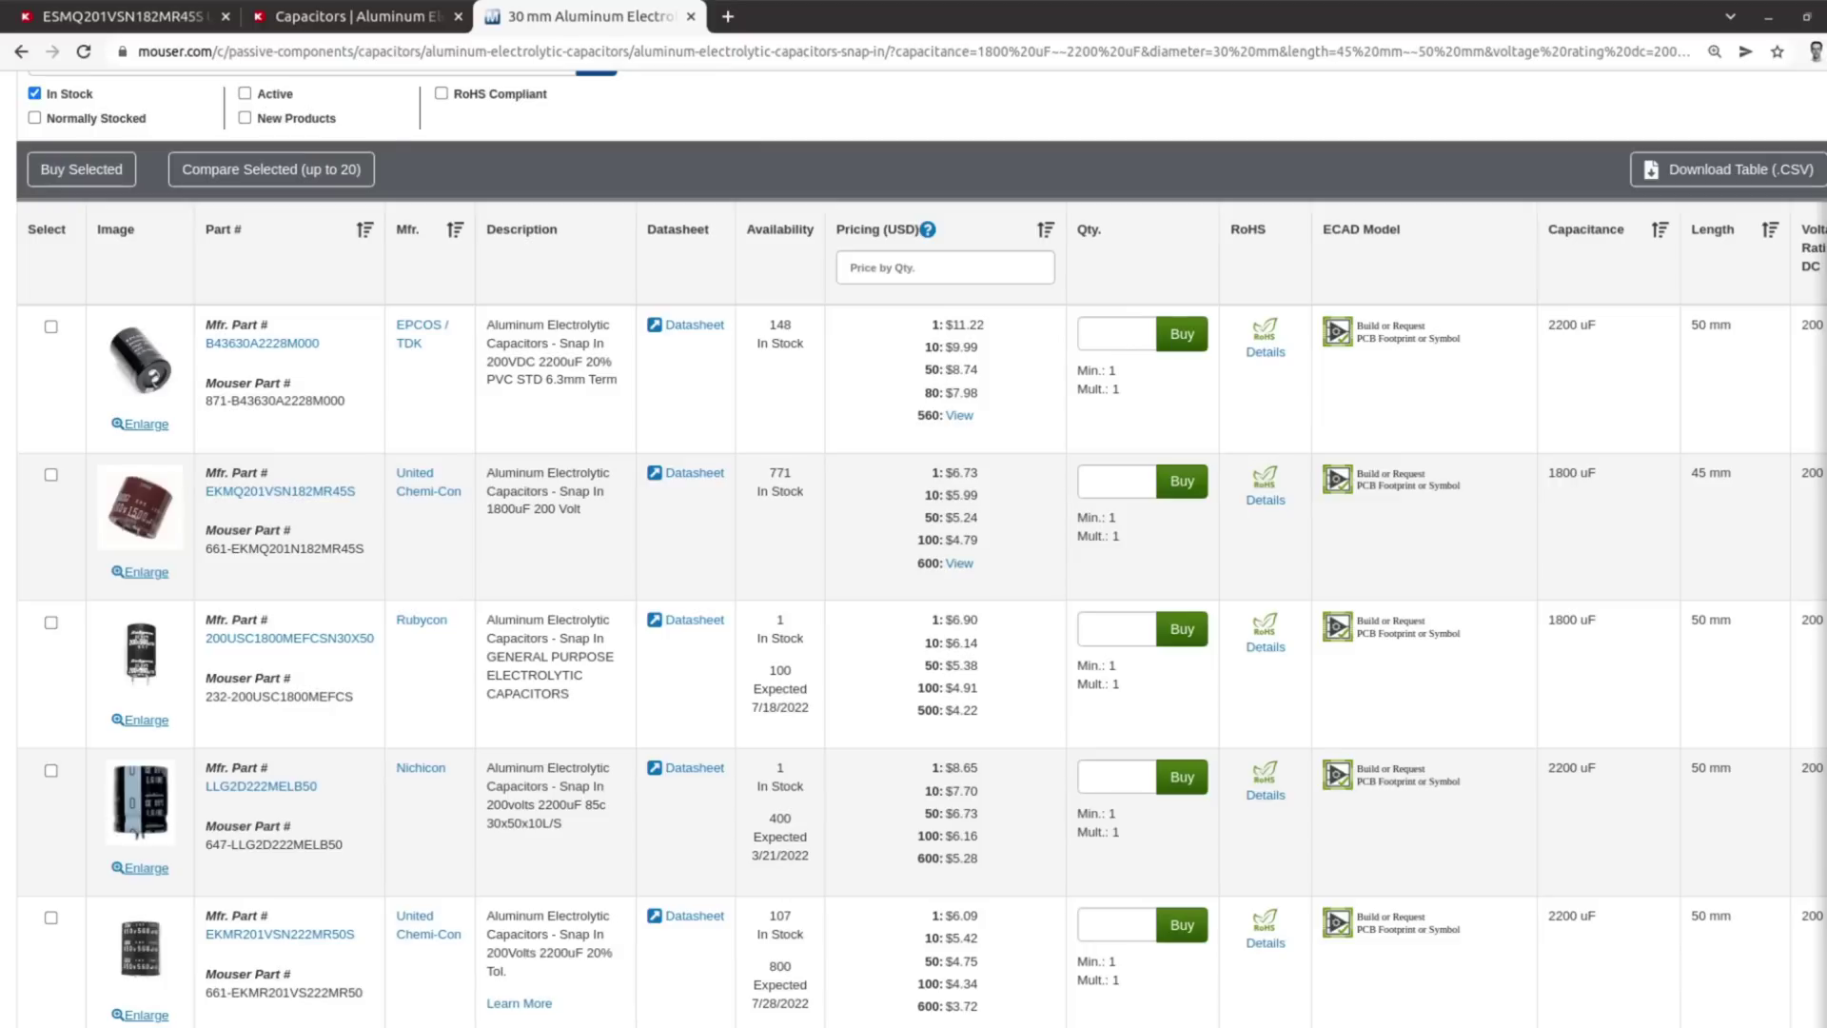
scroll(1150, 613, right, 1)
scroll(1150, 620, right, 2)
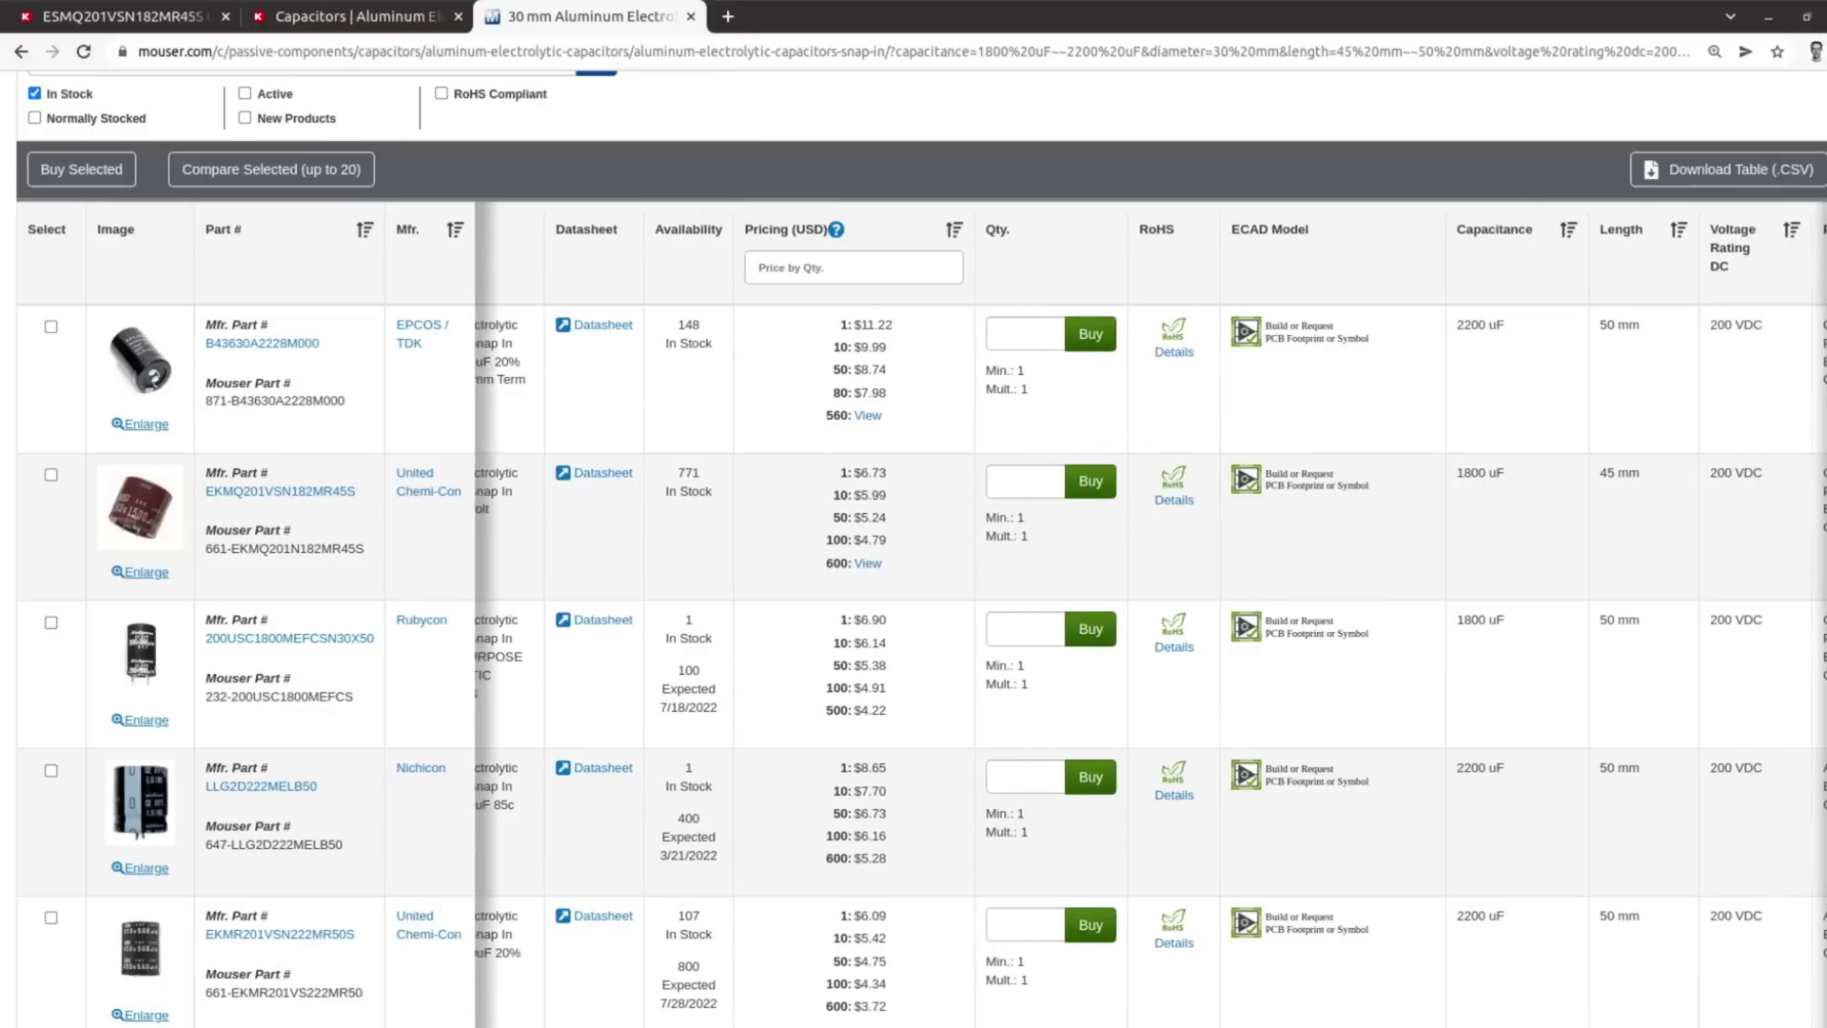
scroll(1151, 618, right, 15)
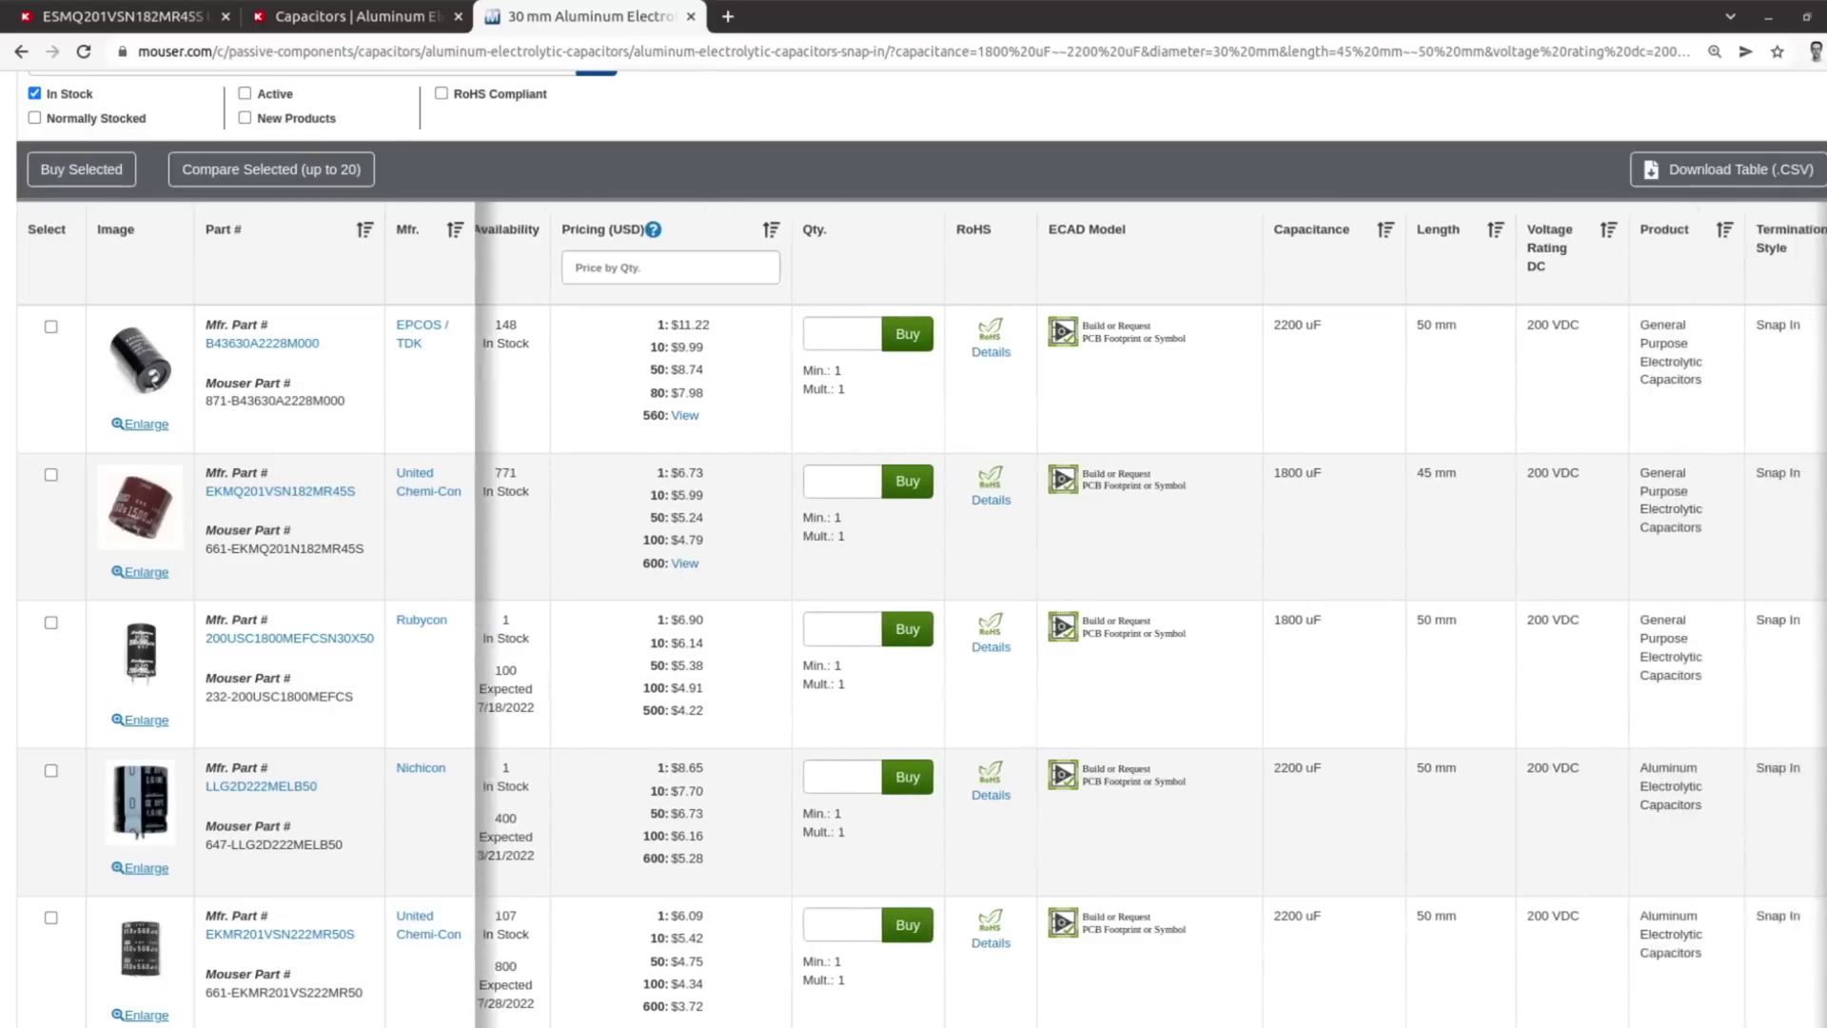
scroll(1150, 618, right, 20)
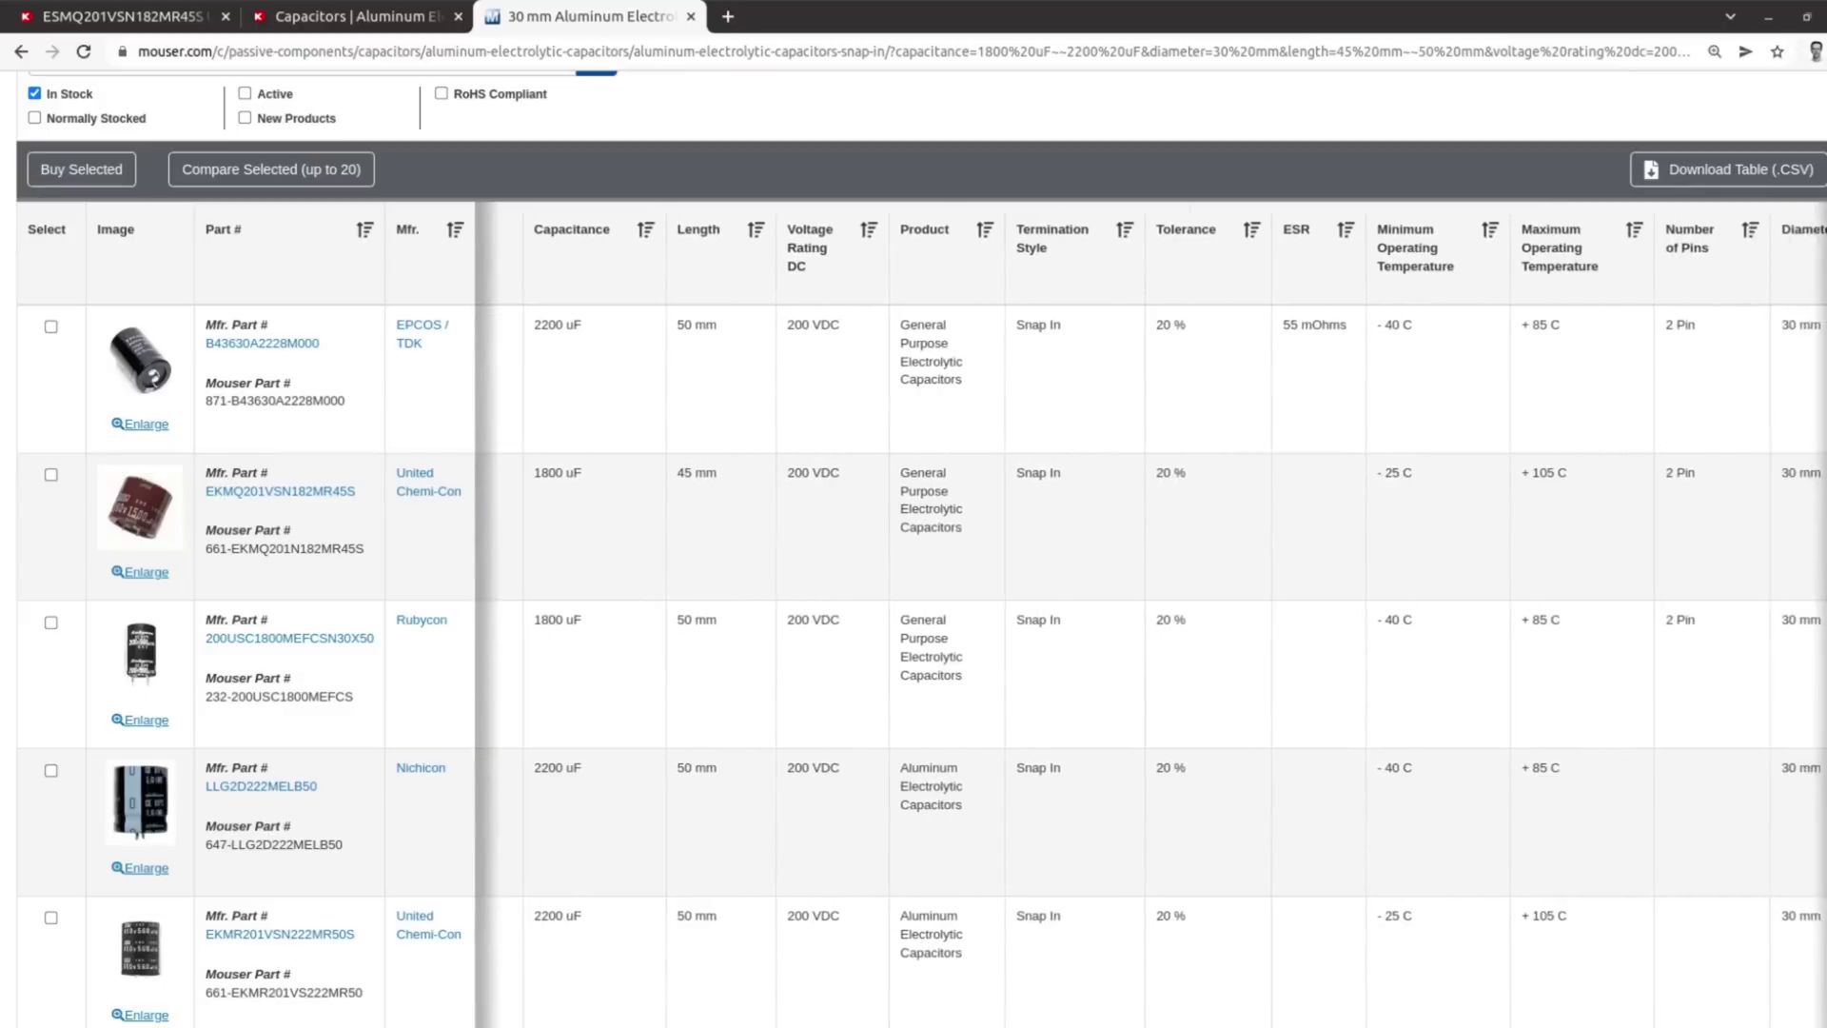
scroll(1150, 618, right, 3)
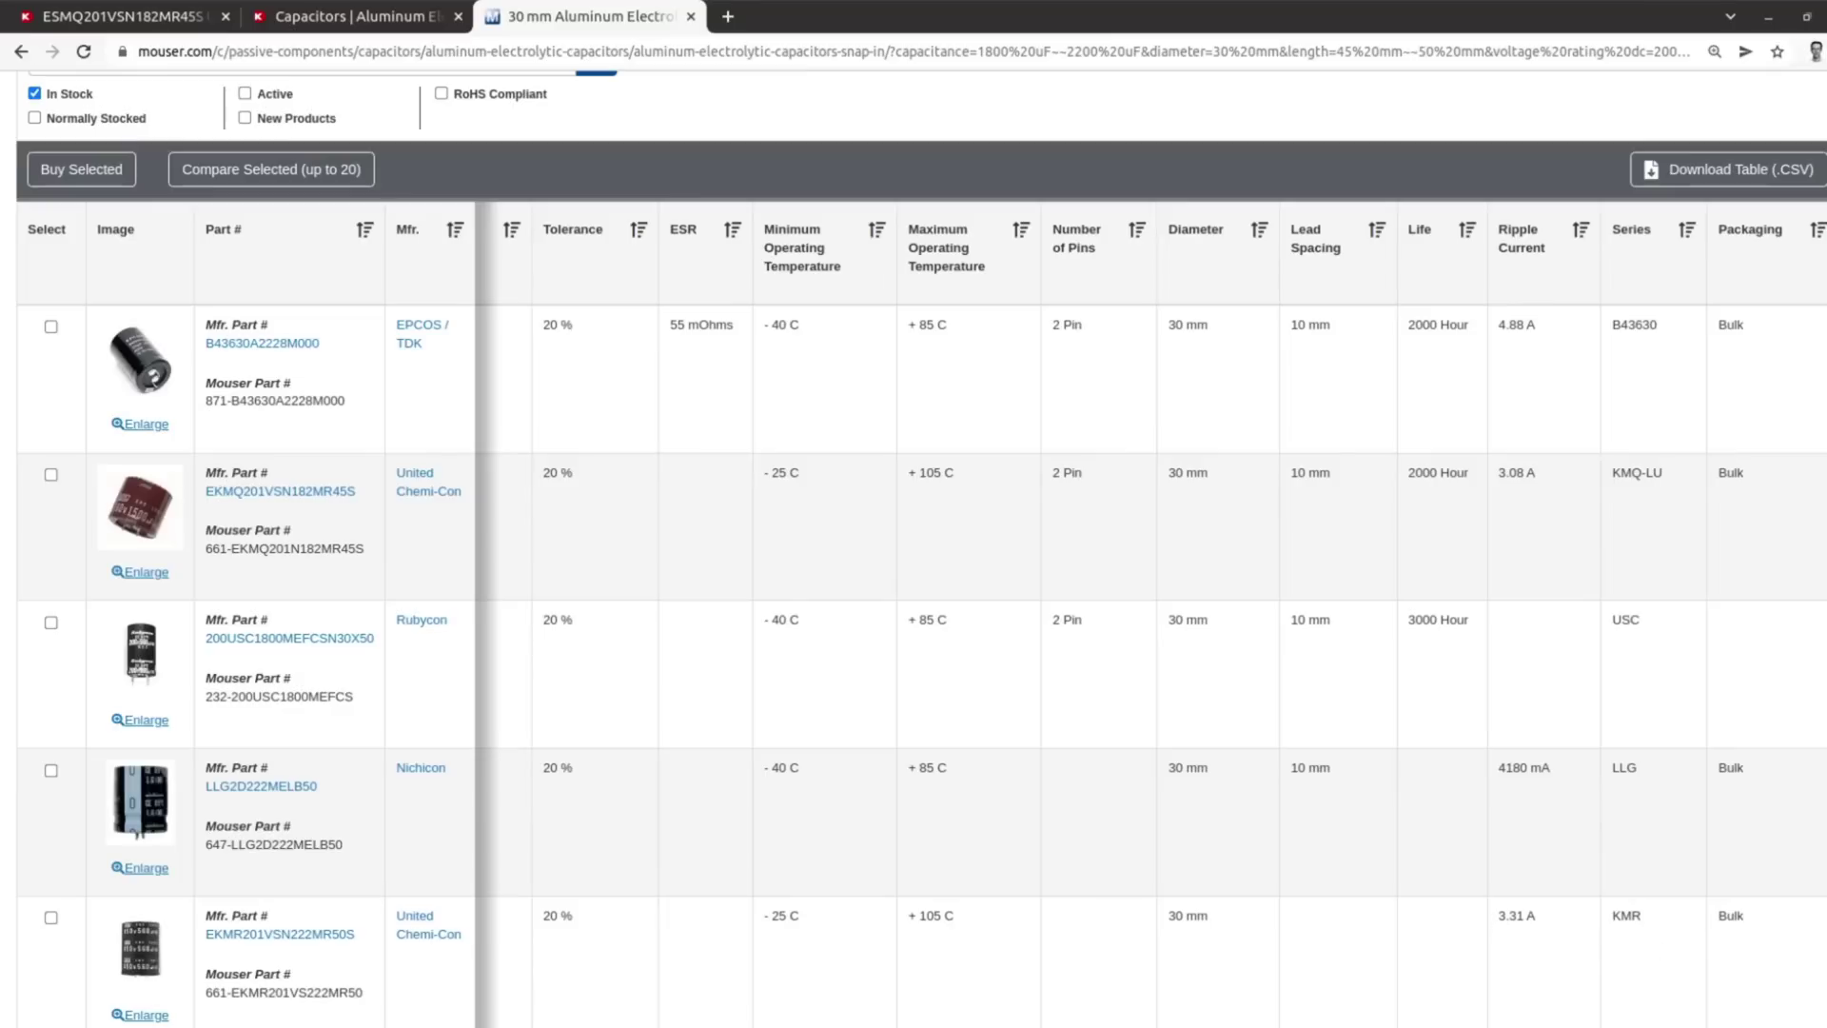
scroll(1608, 953, down, 2)
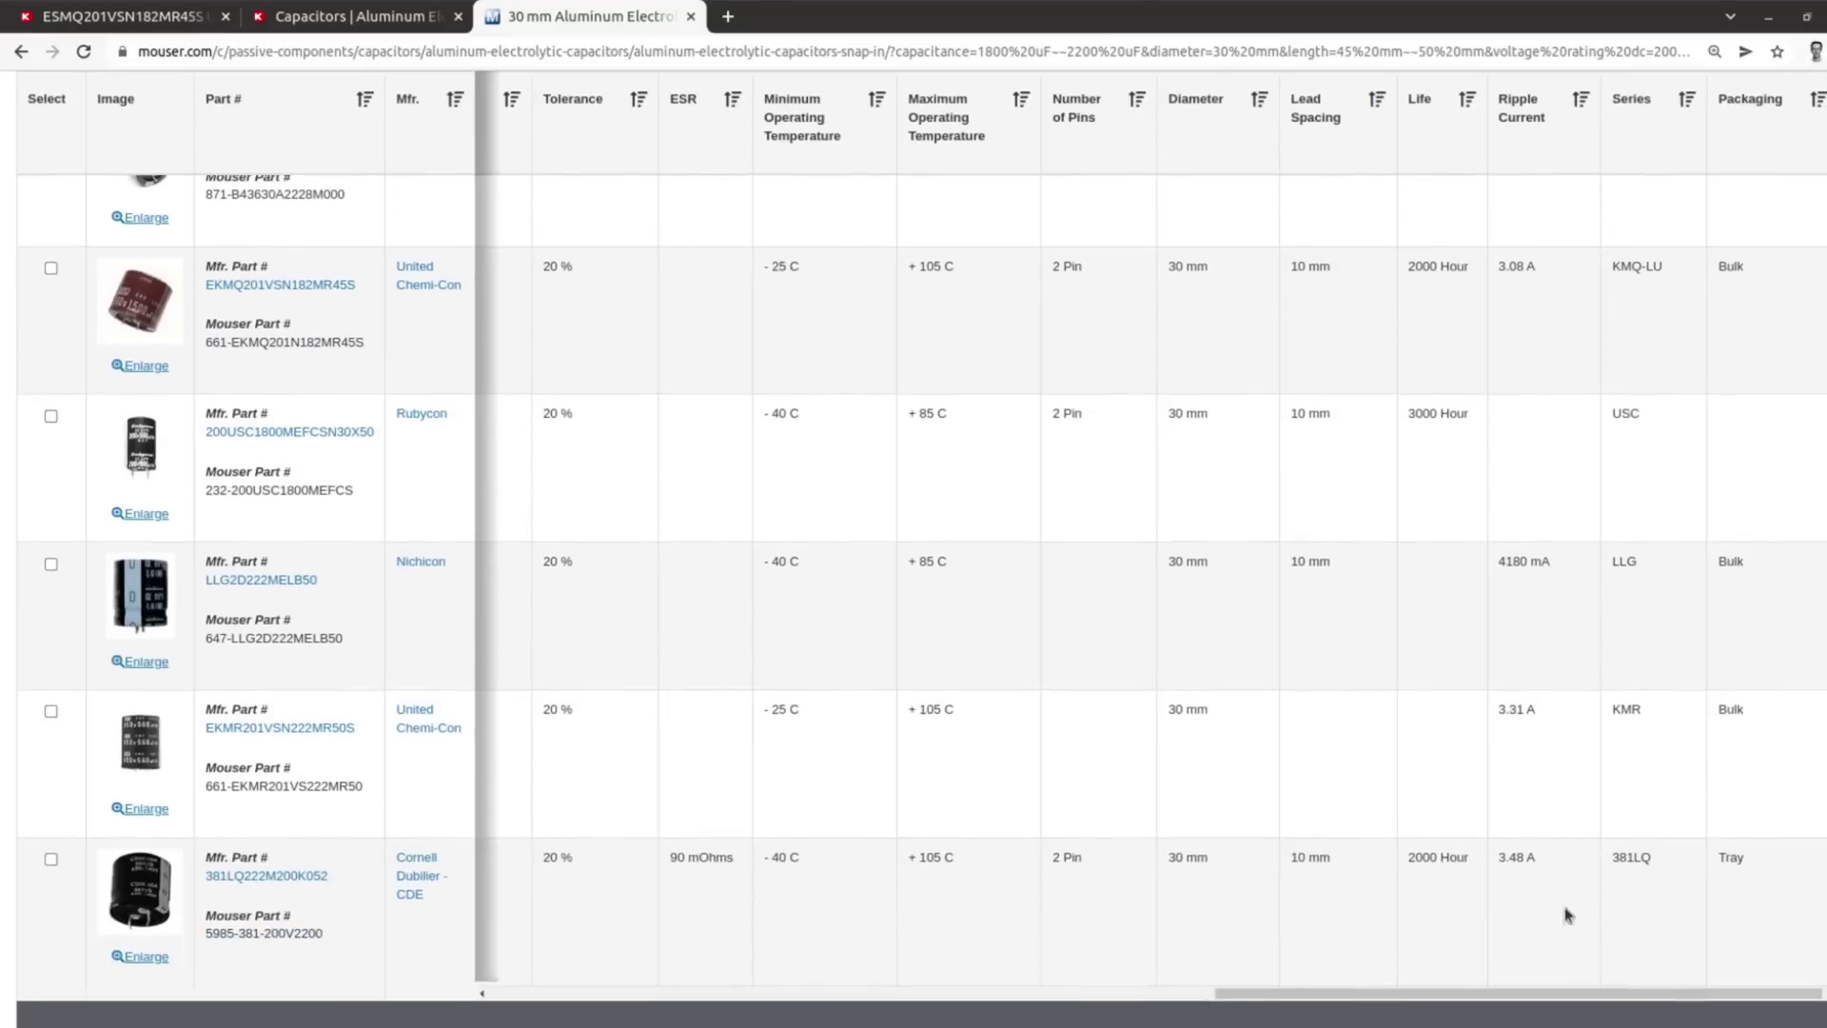
scroll(1412, 983, left, 1)
scroll(1412, 983, left, 10)
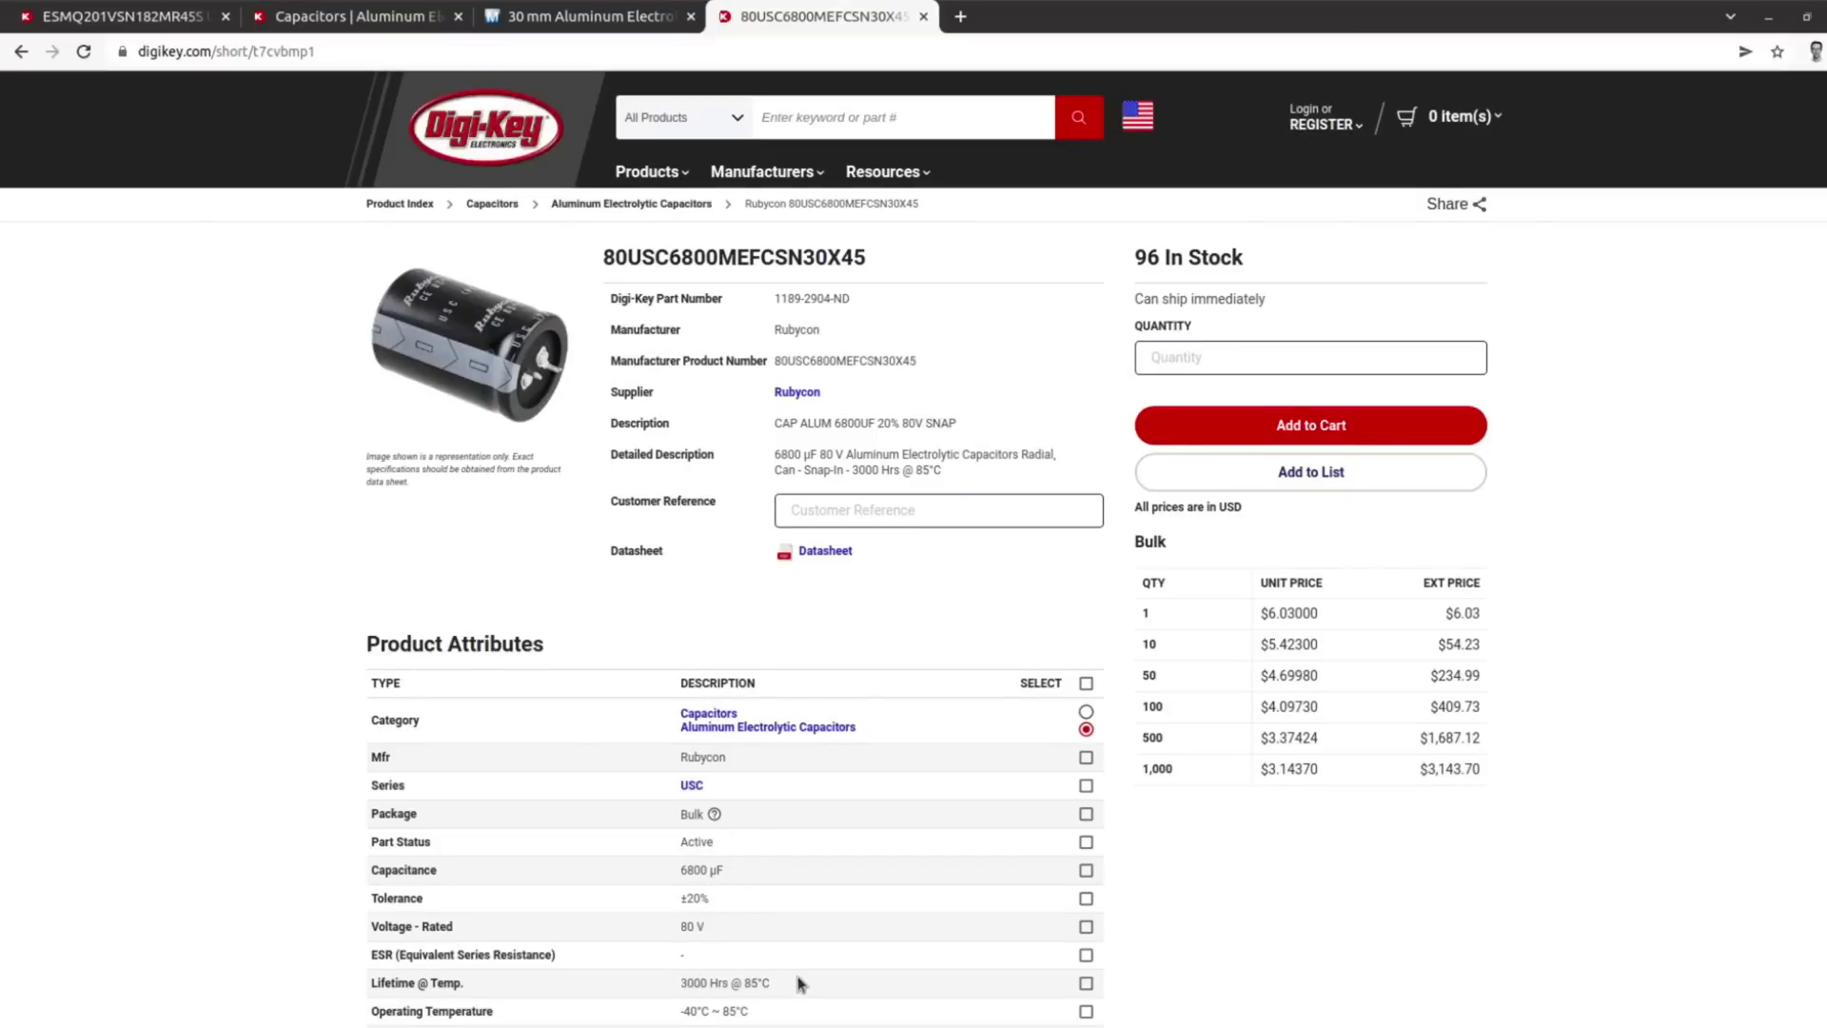
- Review the Product Attributes of the Rubycon 80USC6800MEFCSN30X45 6800 µF 80 V capacitor
scroll(800, 983, down, 4)
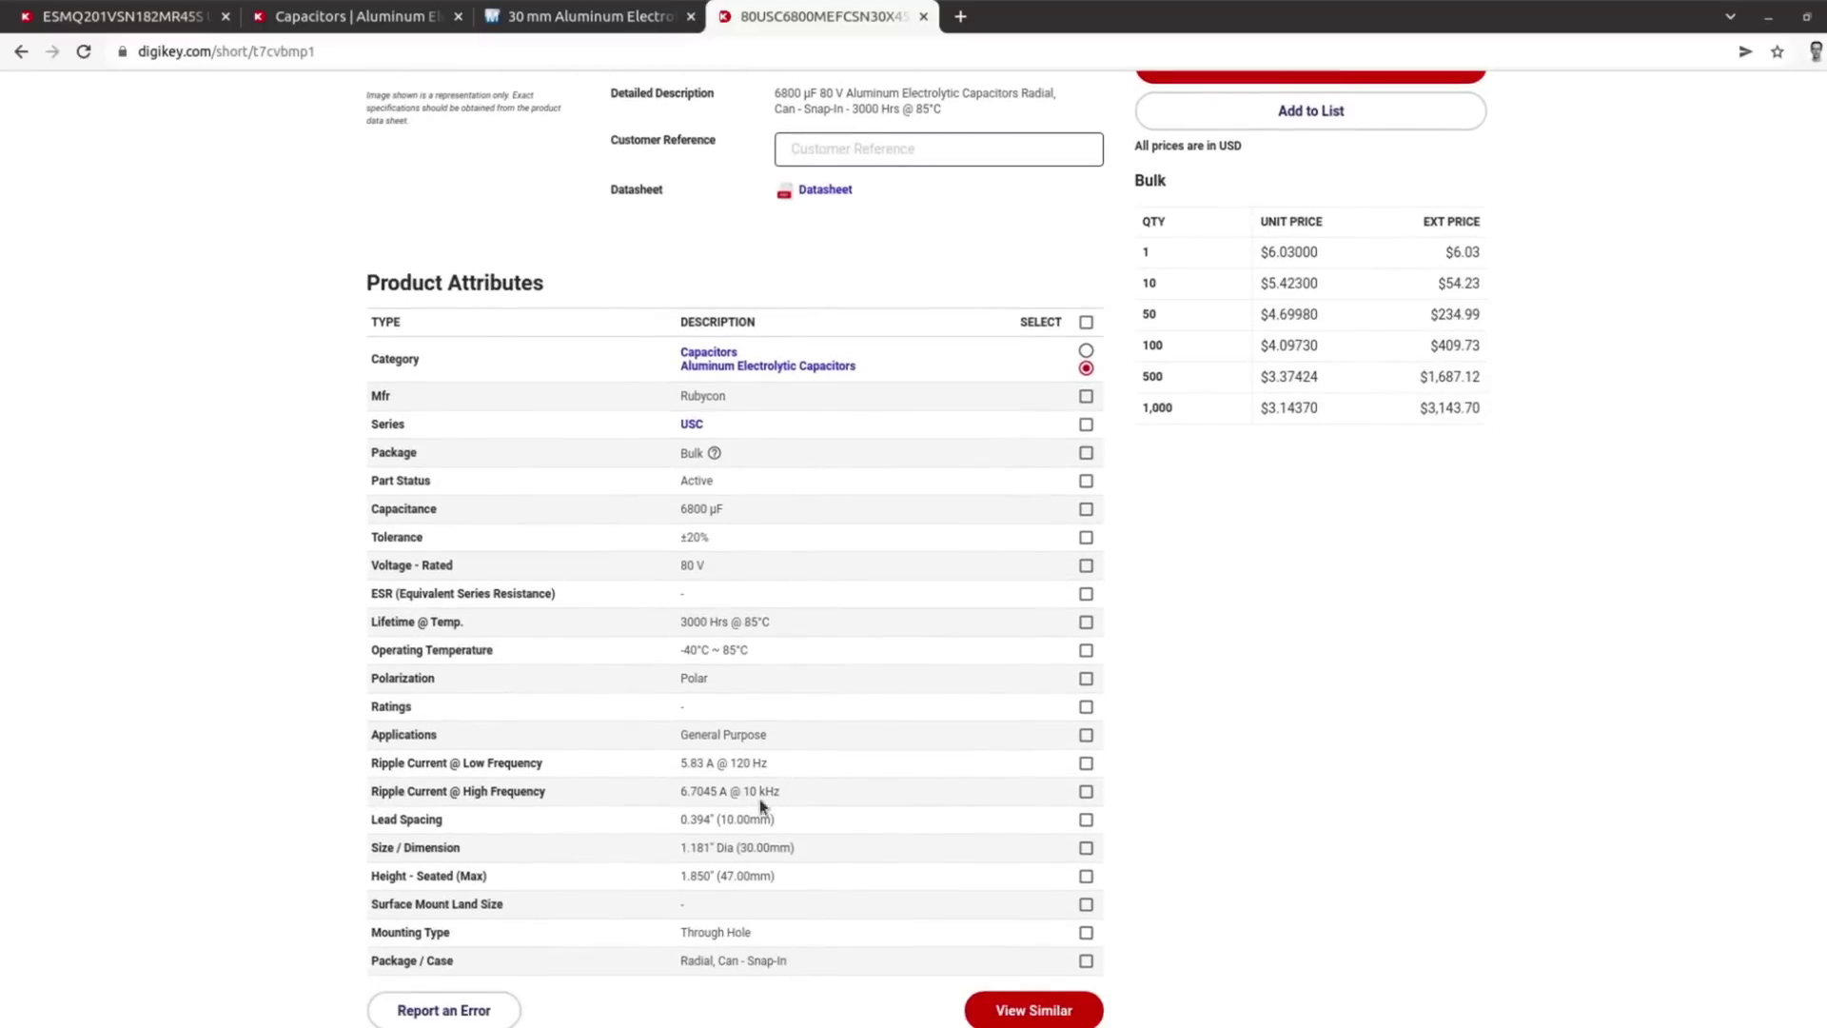
scroll(906, 795, up, 4)
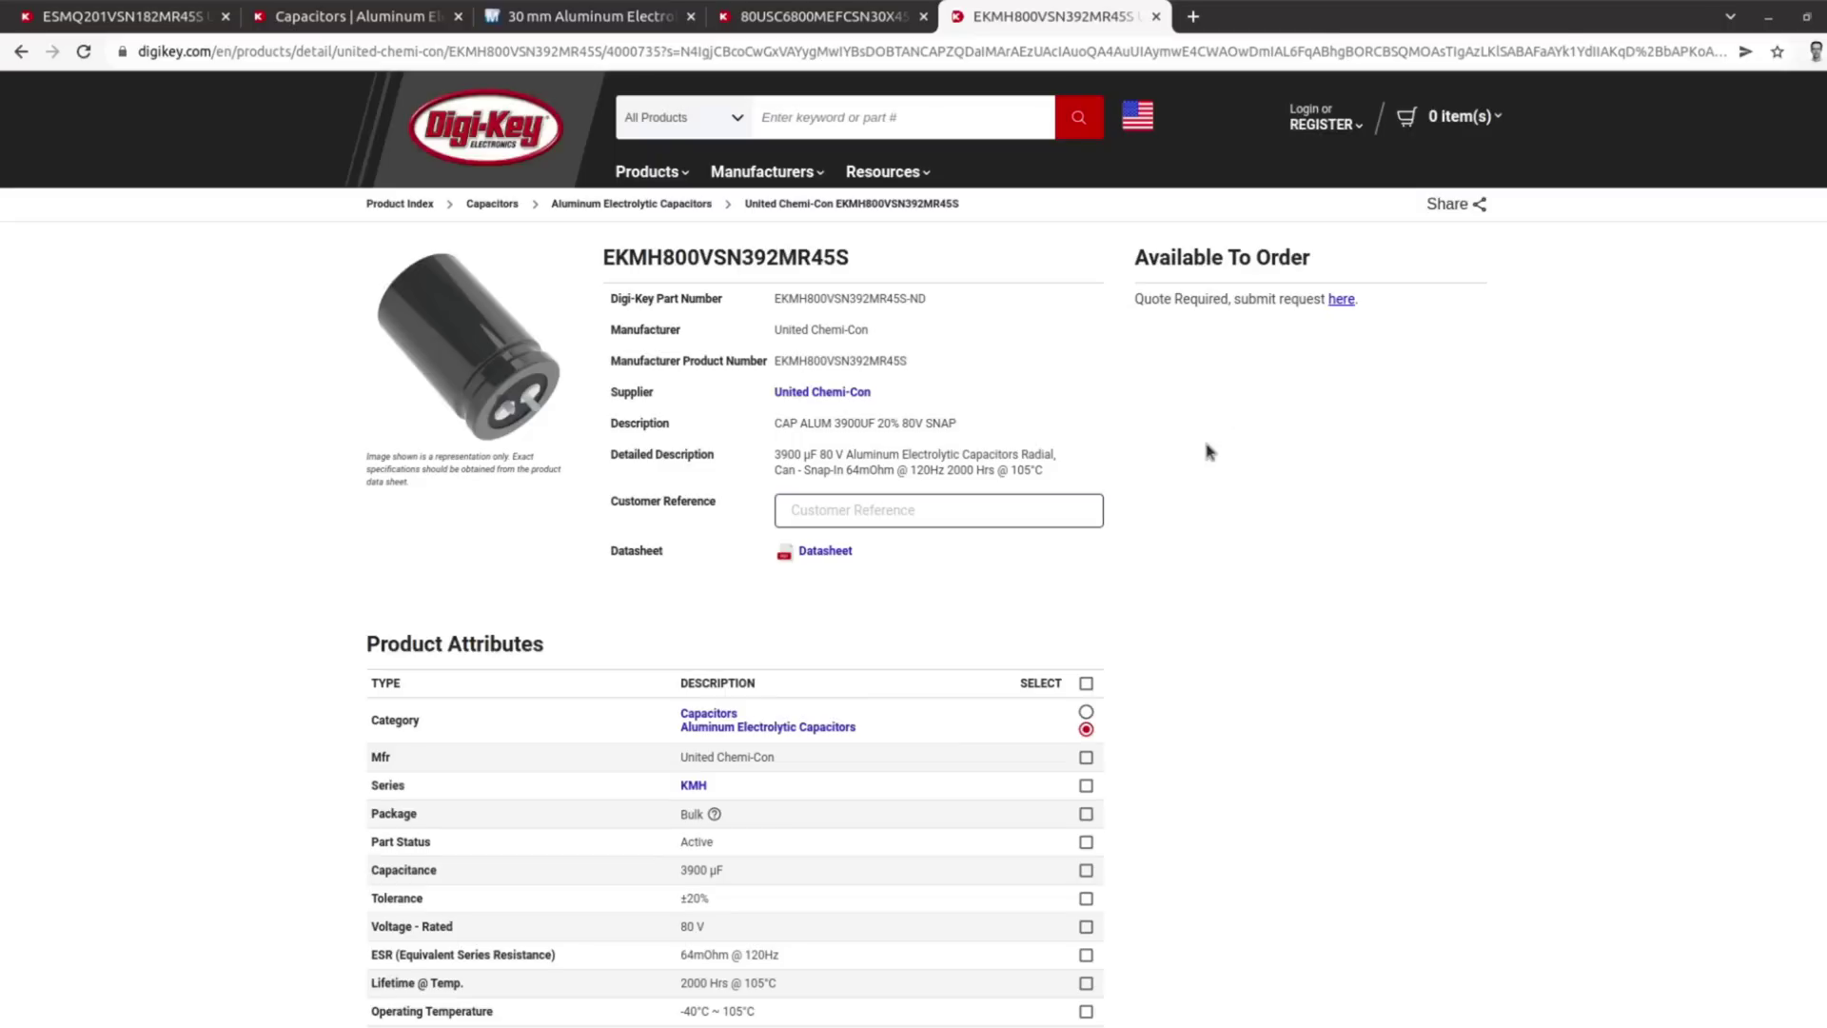
- Check the EKMH800VSN392MR45S attributes, then open the same part on Mouser
scroll(837, 596, down, 3)
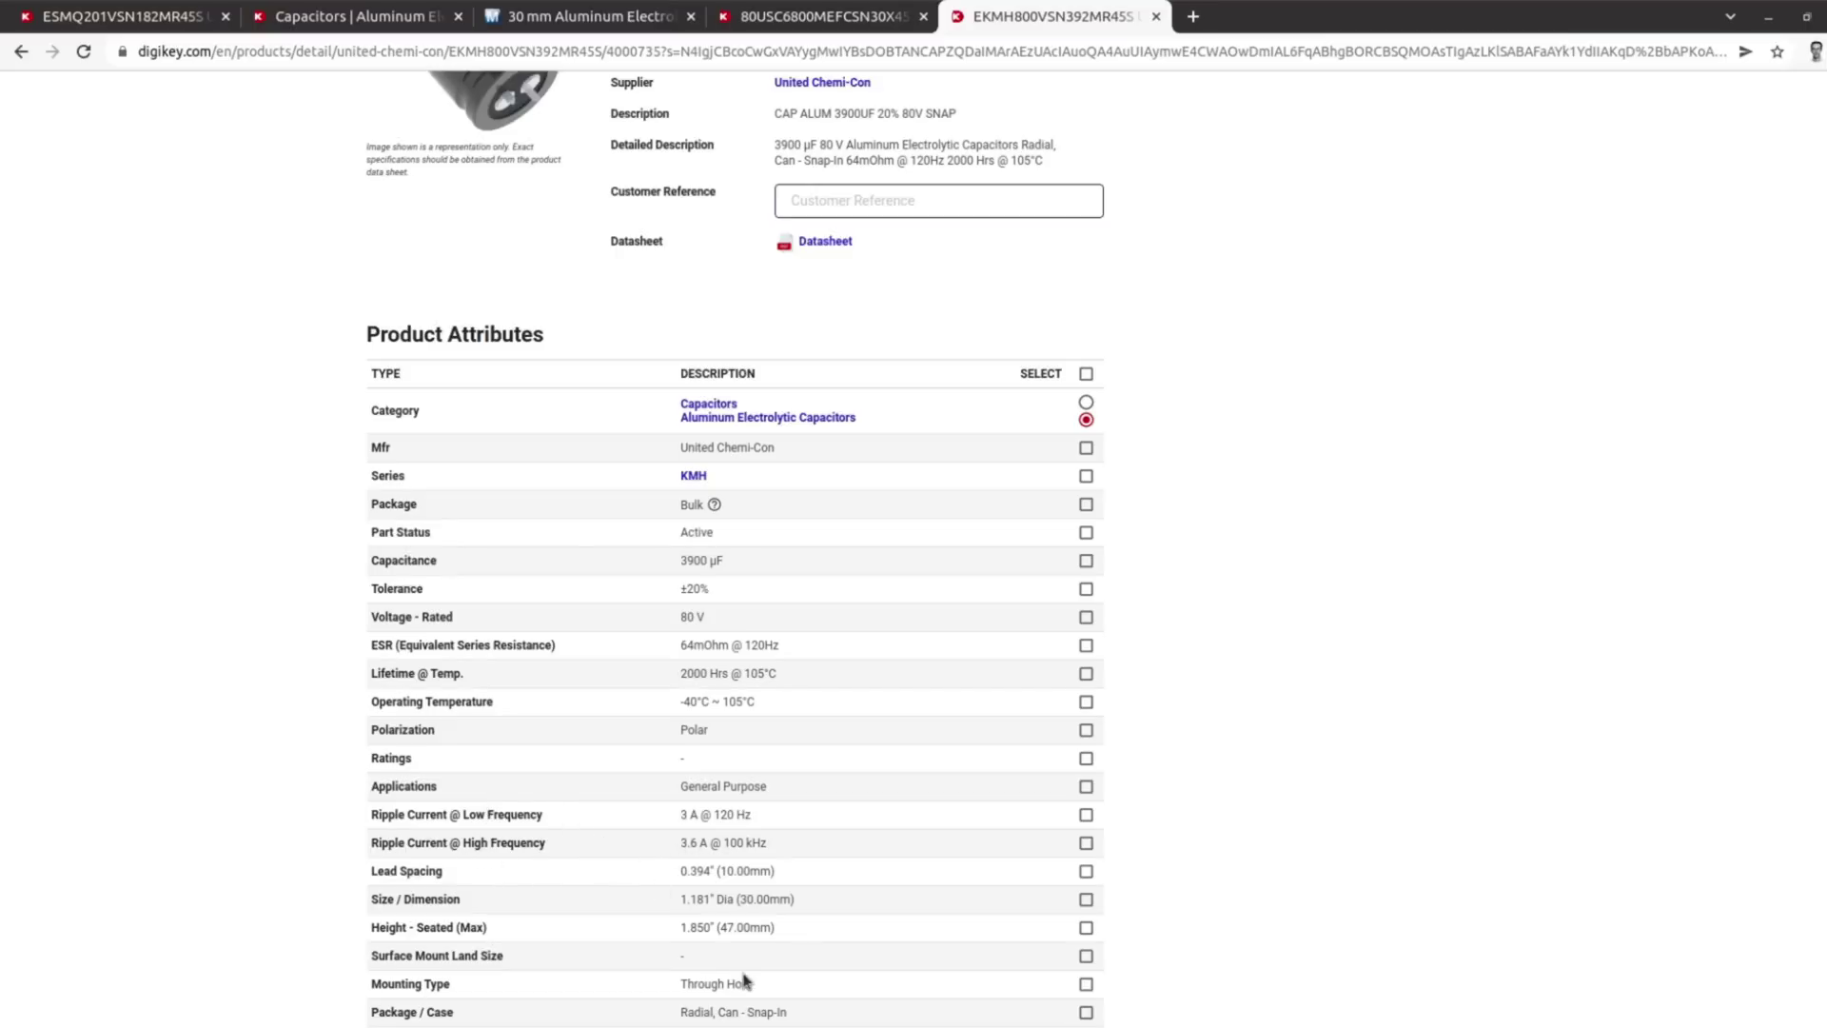
key(ctrl+shift+t)
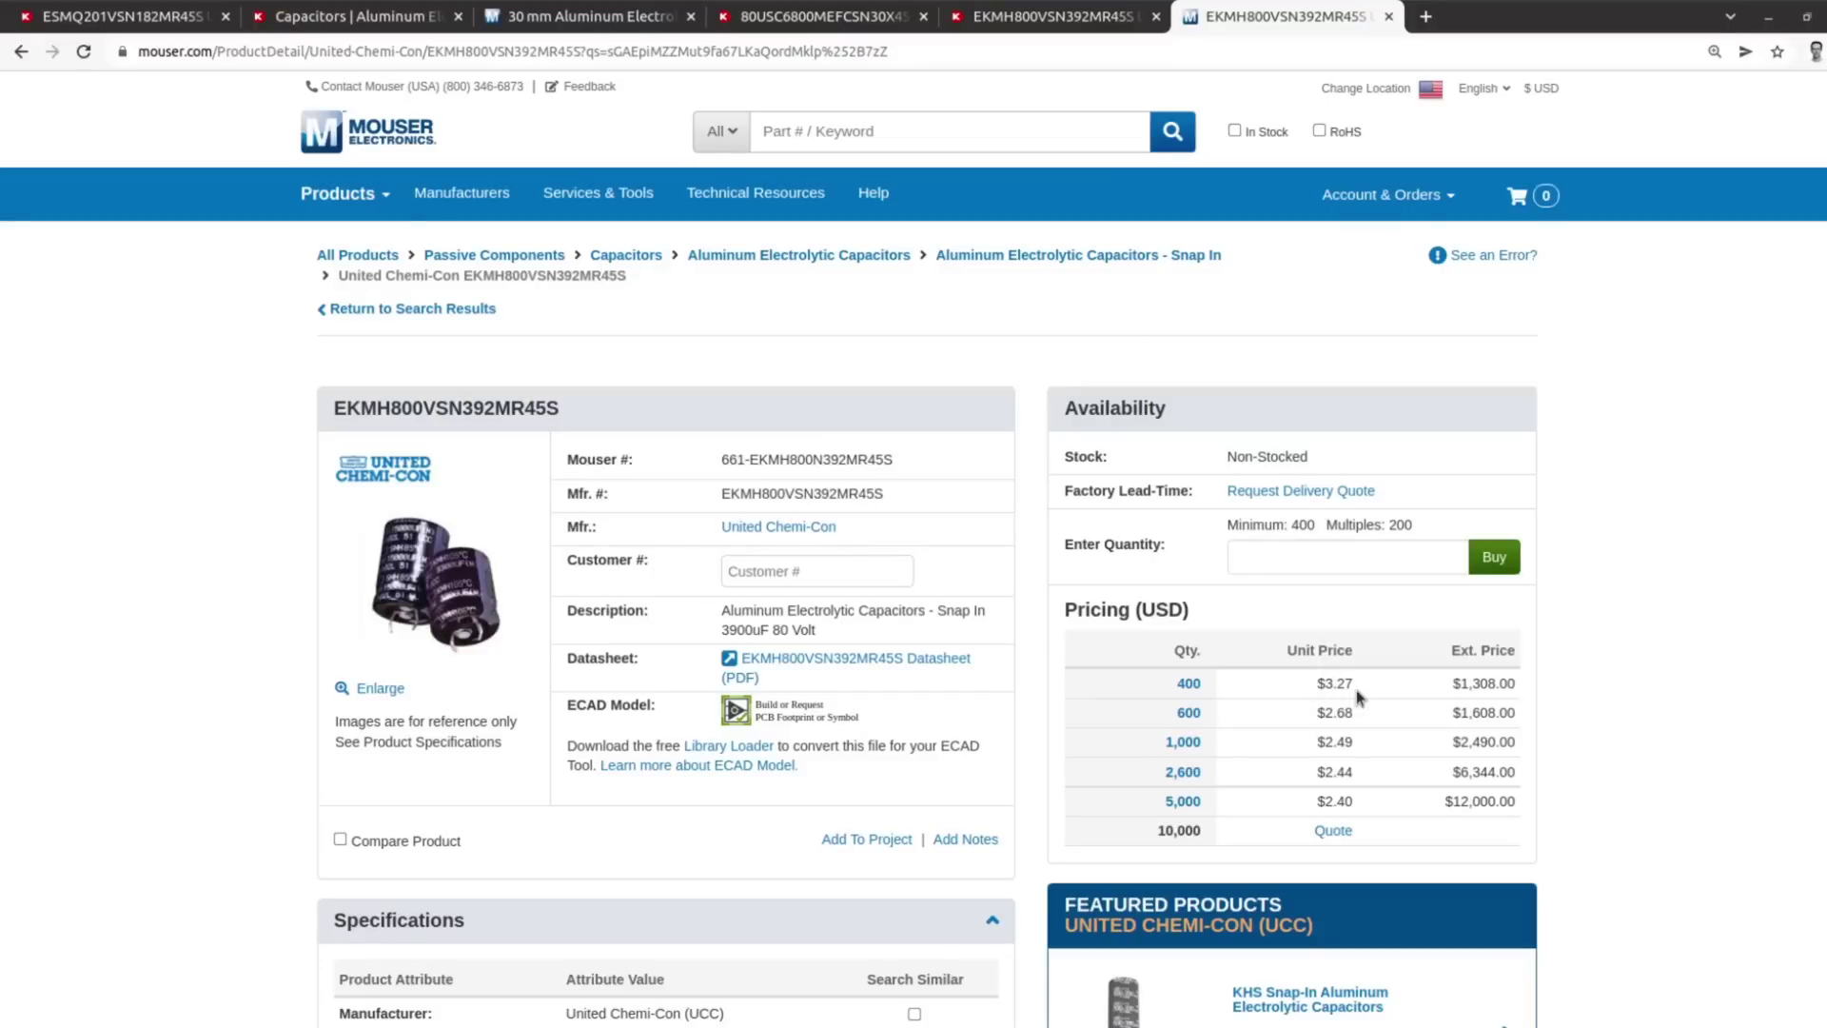
- Open Mouser's 100MXG3900MEFCSN30X45 page, check its specifications, and open the MXG datasheet PDF
key(ctrl+shift+t)
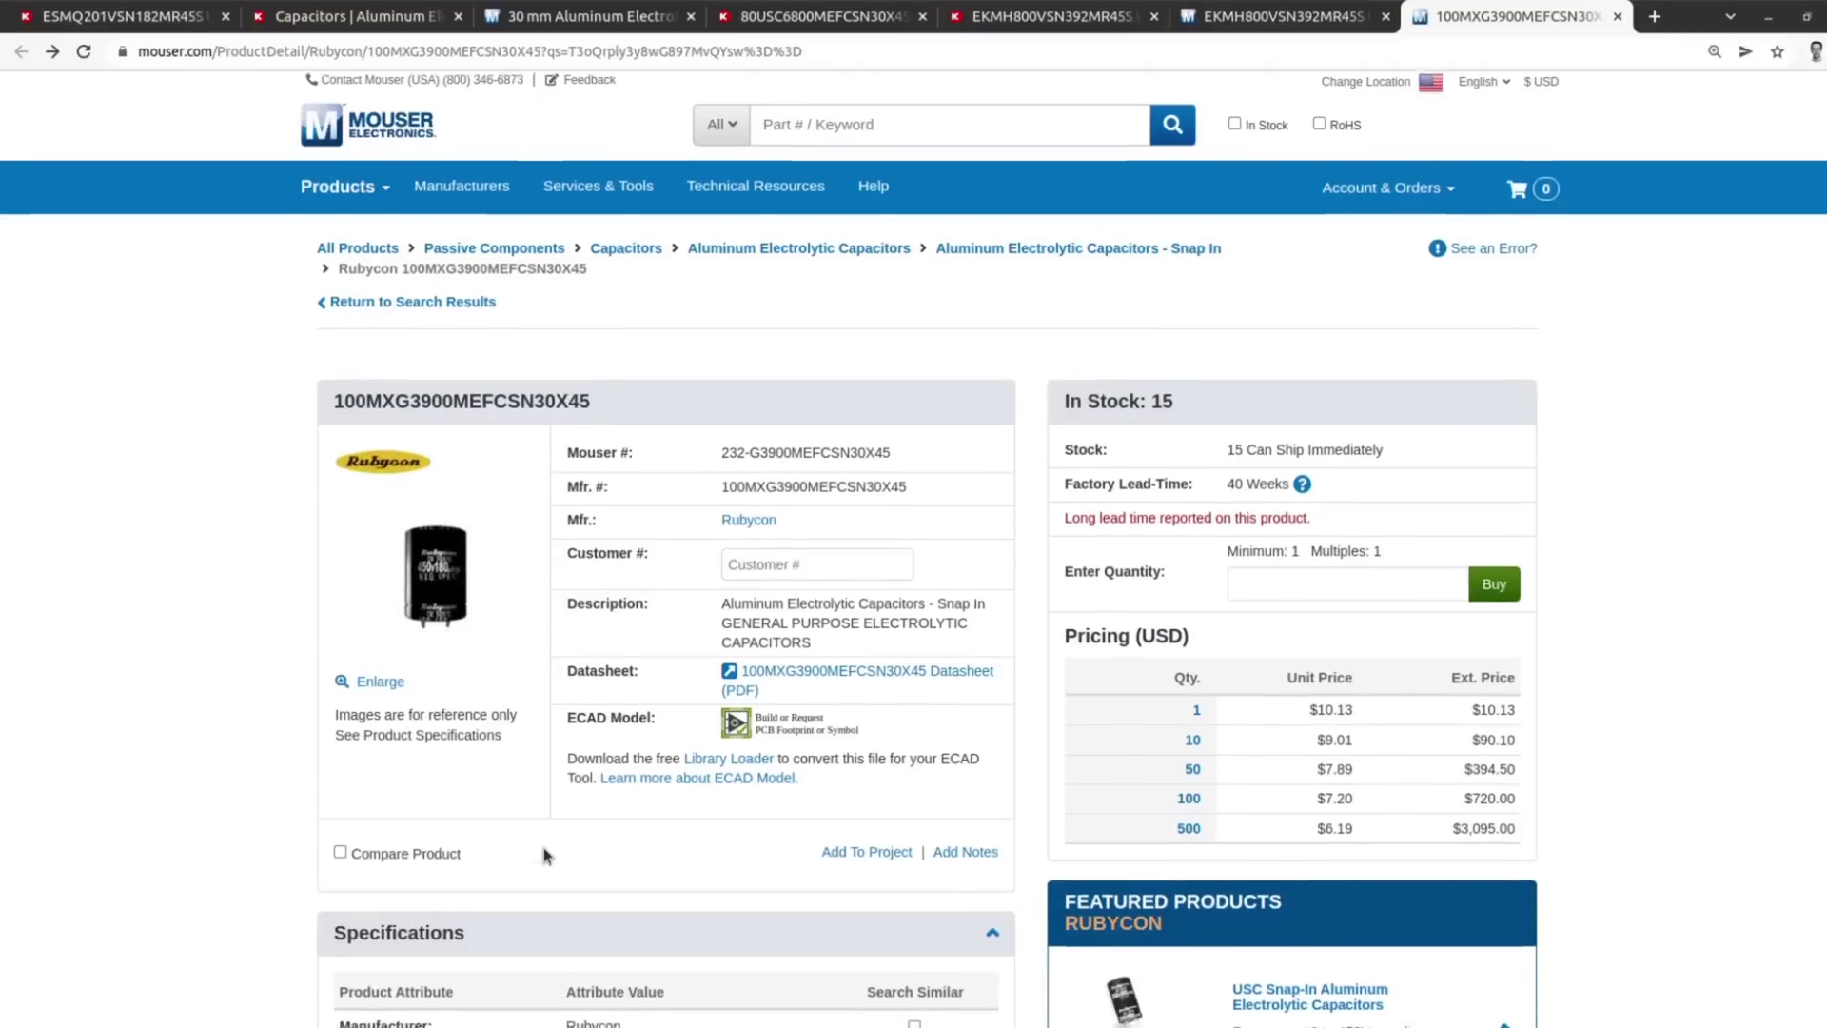
scroll(547, 854, down, 9)
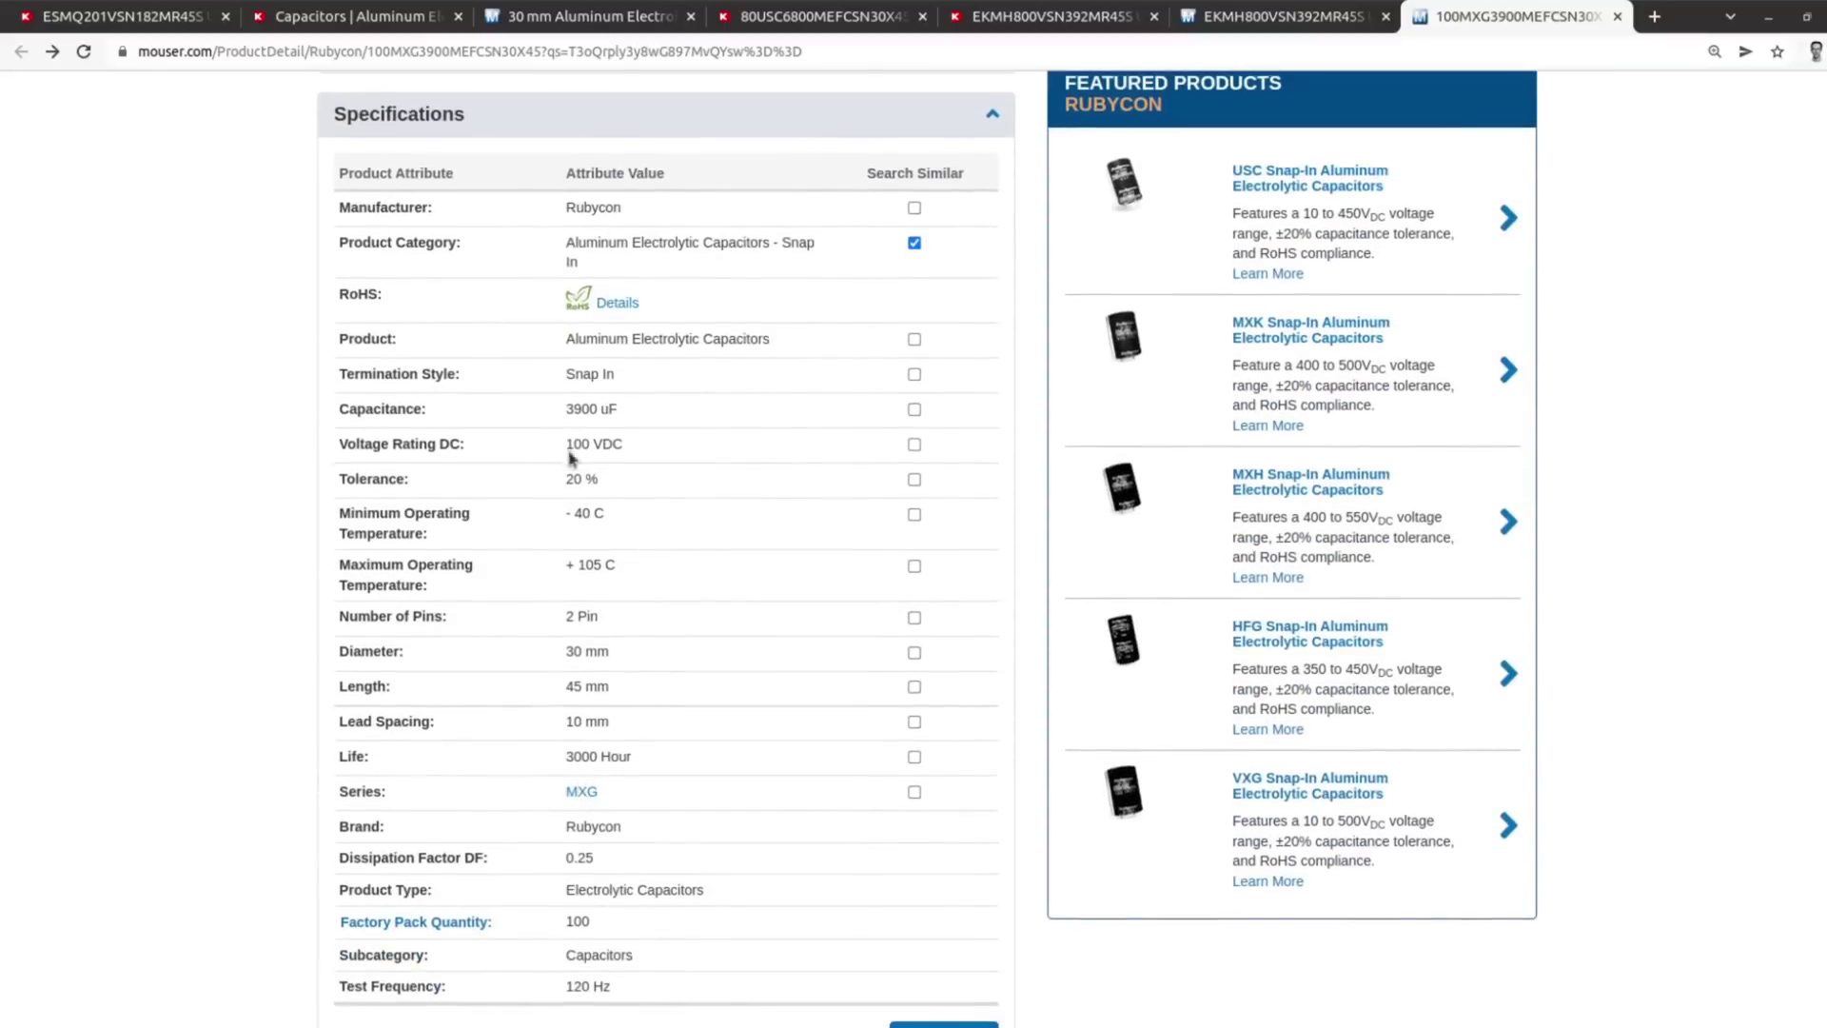
scroll(633, 455, up, 7)
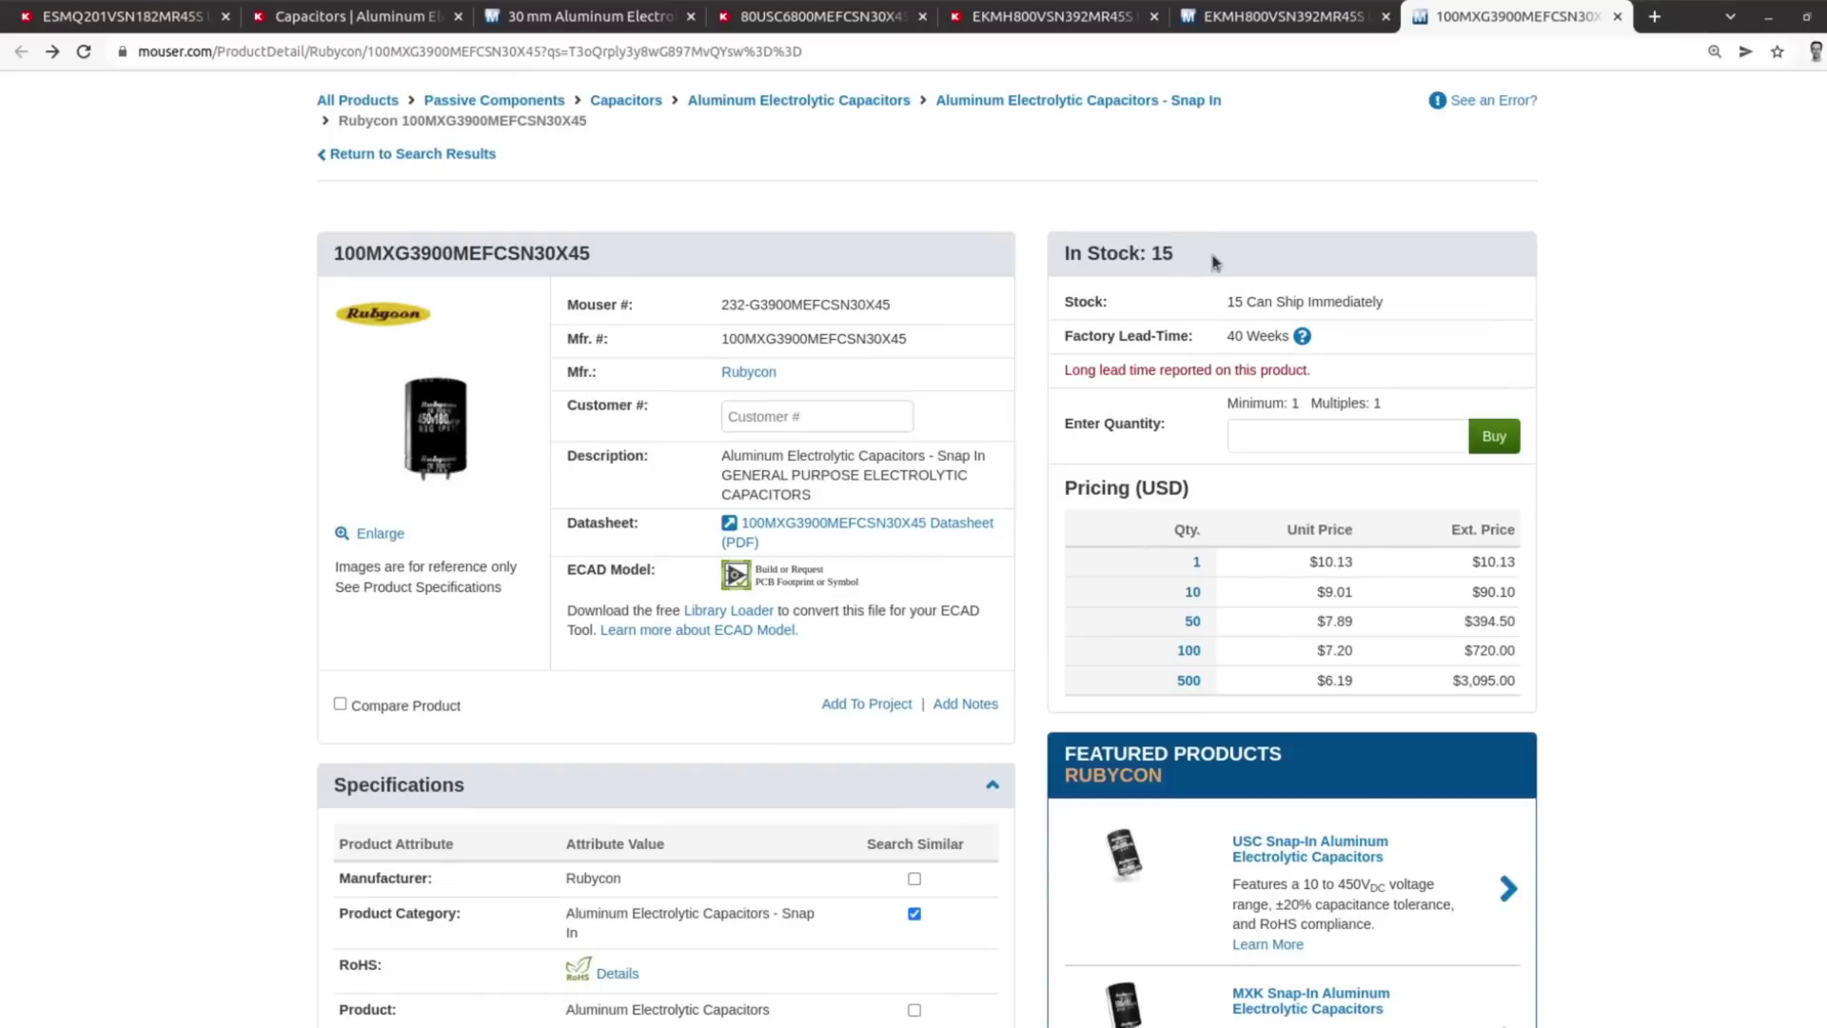
click(914, 522)
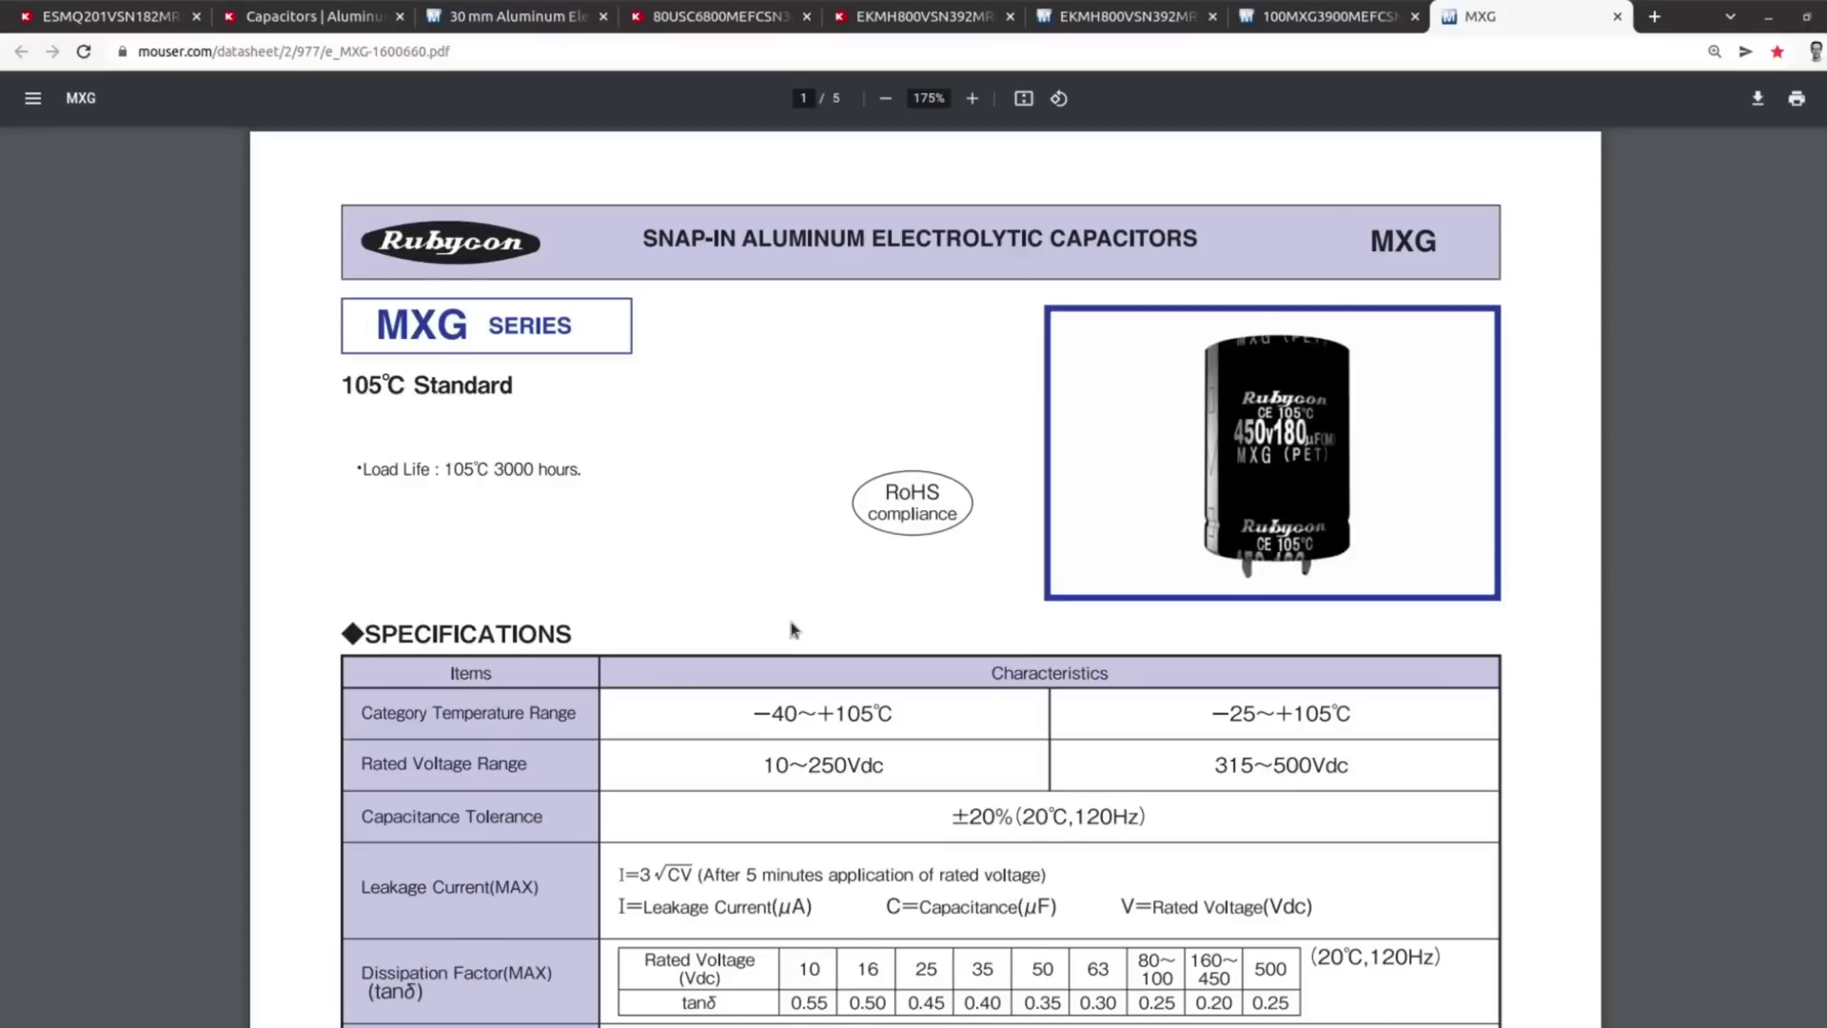
scroll(795, 630, down, 15)
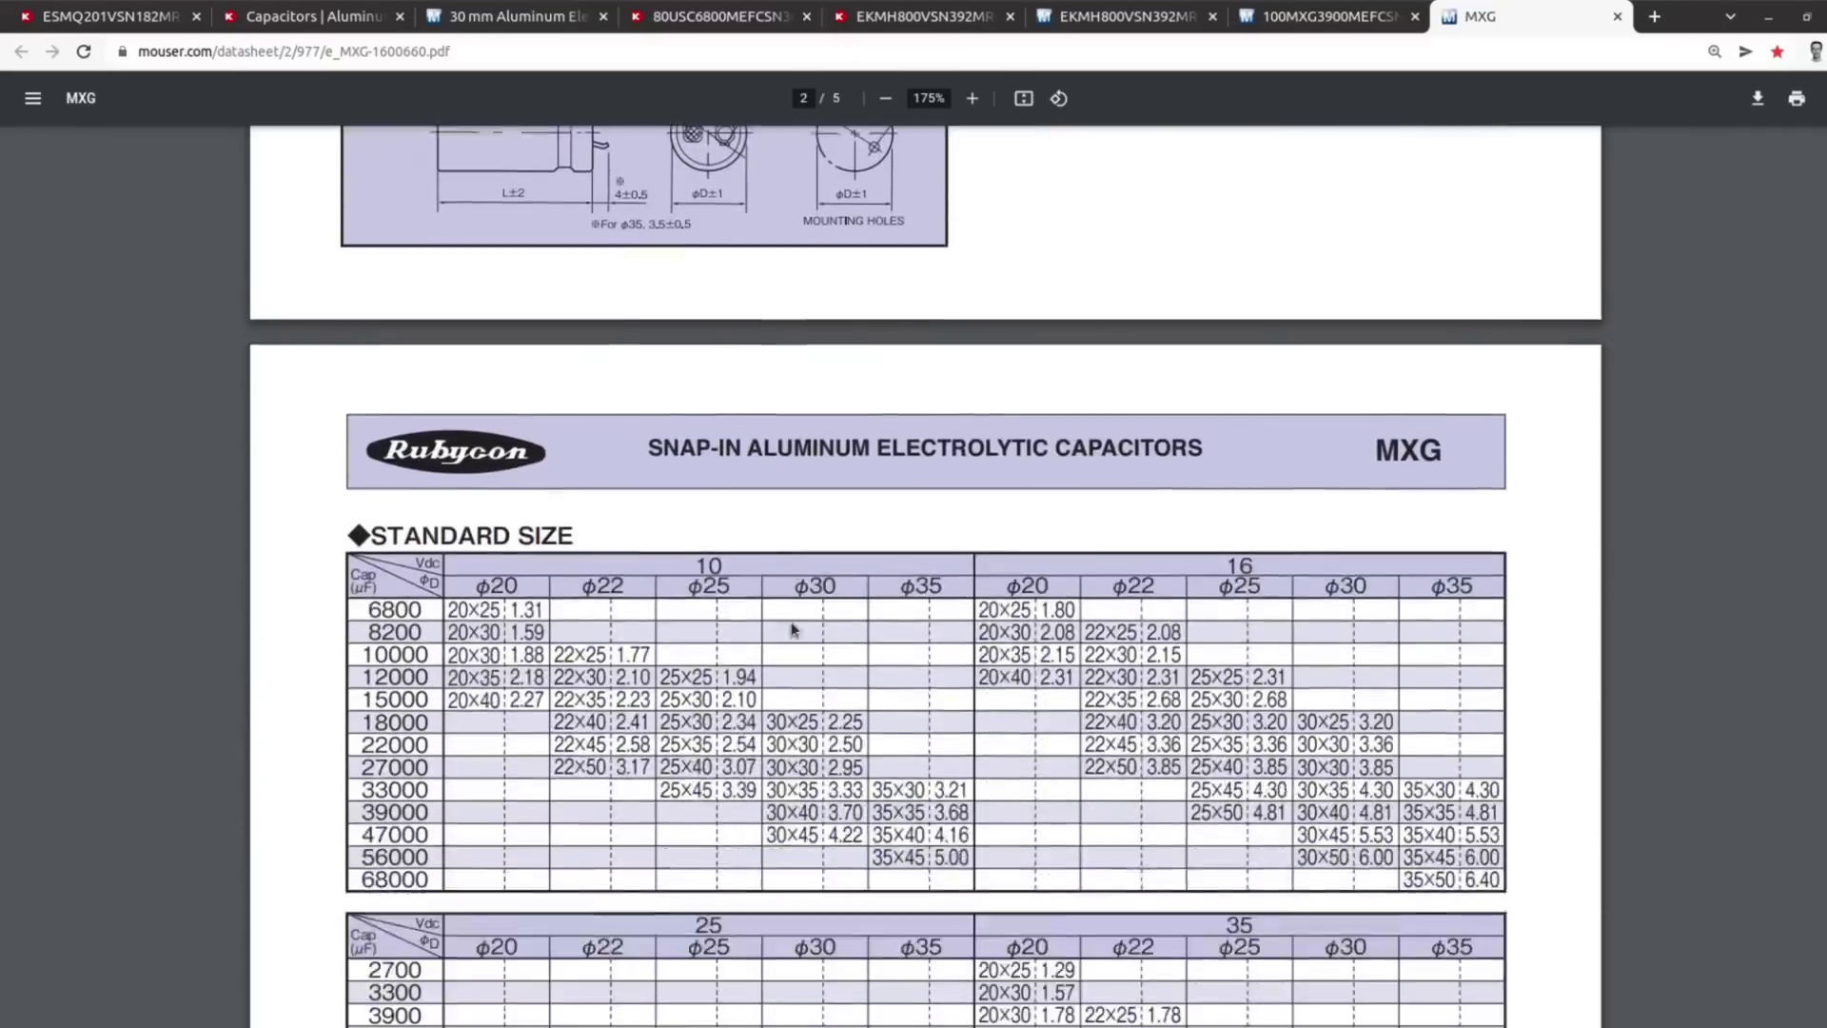
scroll(790, 630, down, 10)
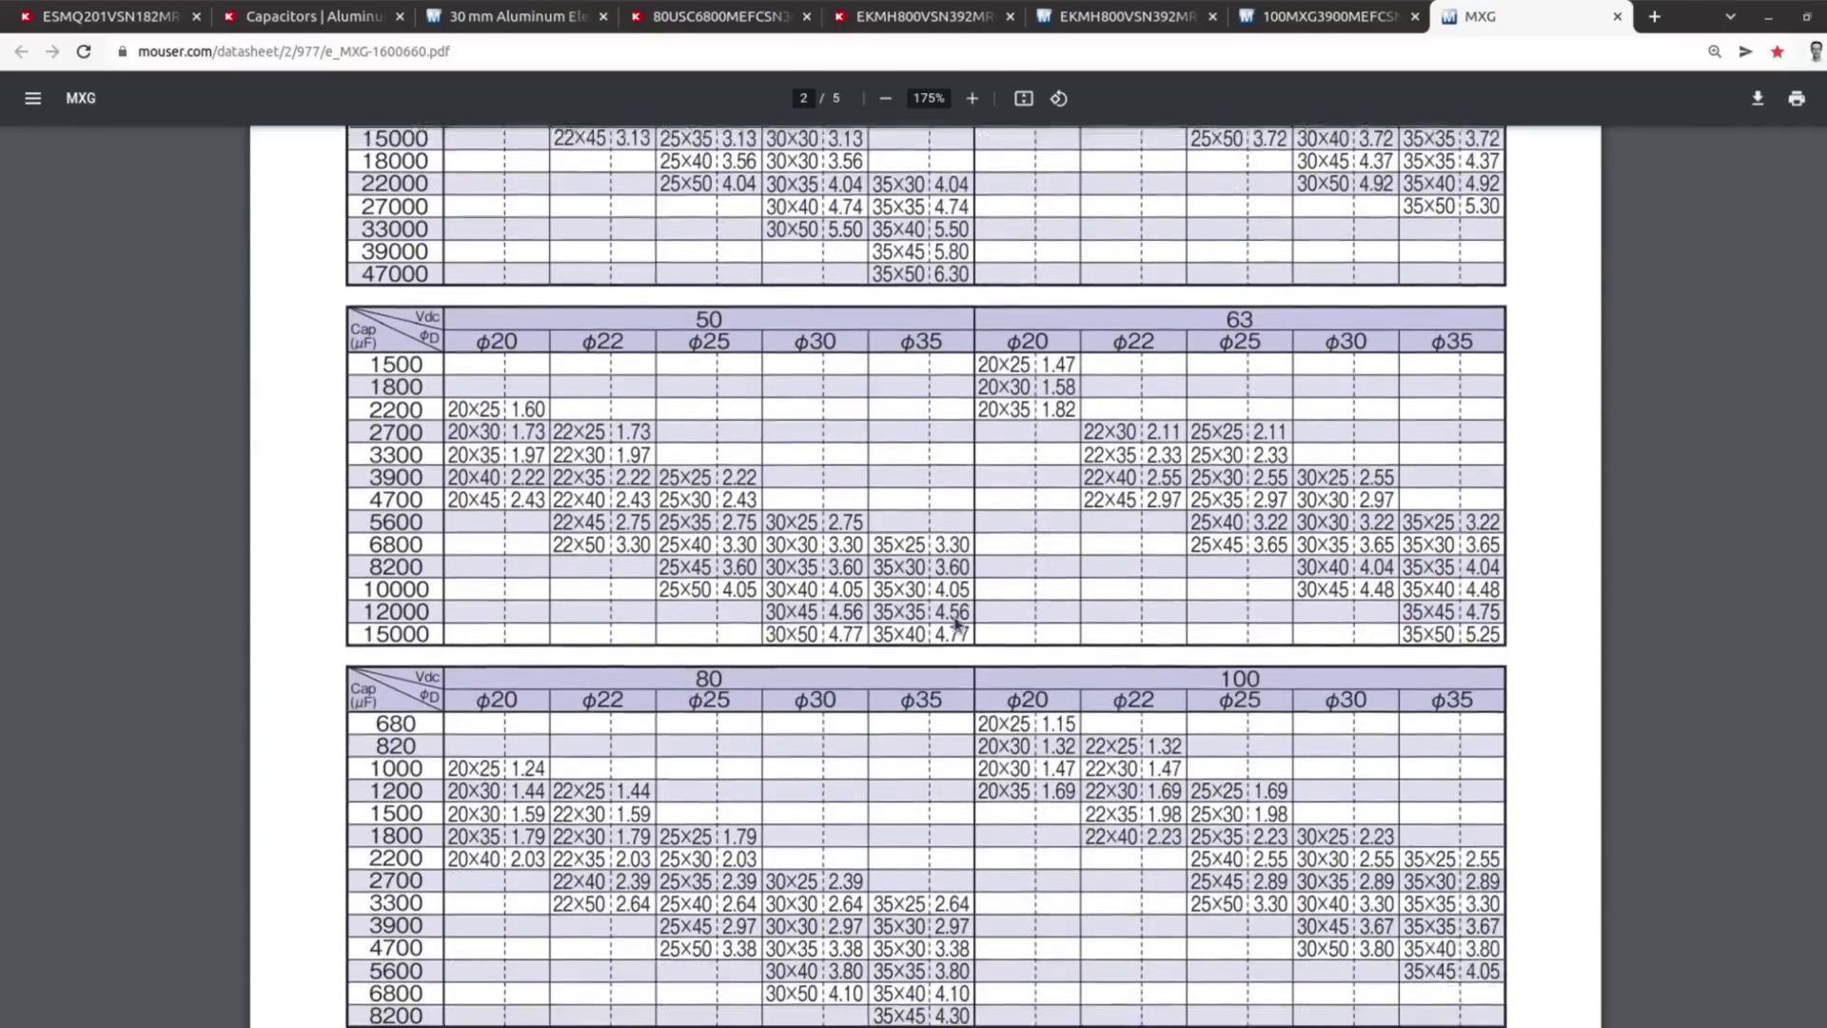
scroll(957, 623, down, 1)
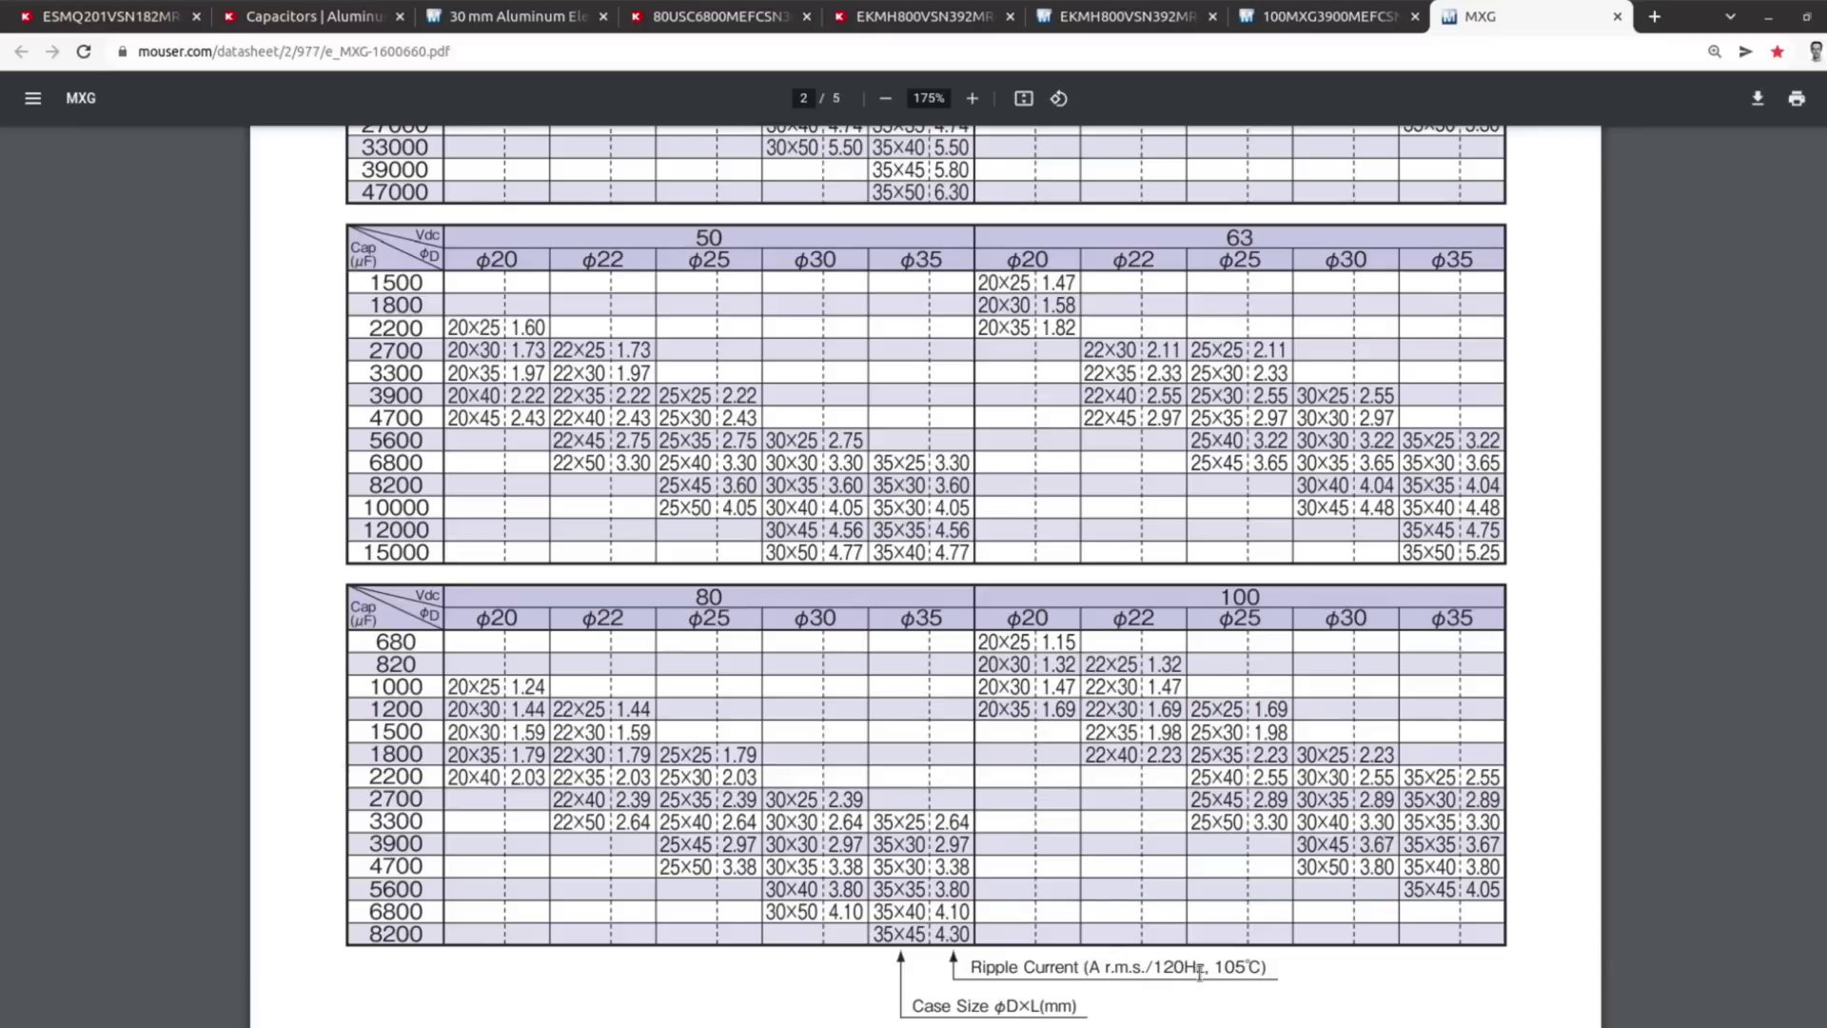
scroll(1199, 972, up, 15)
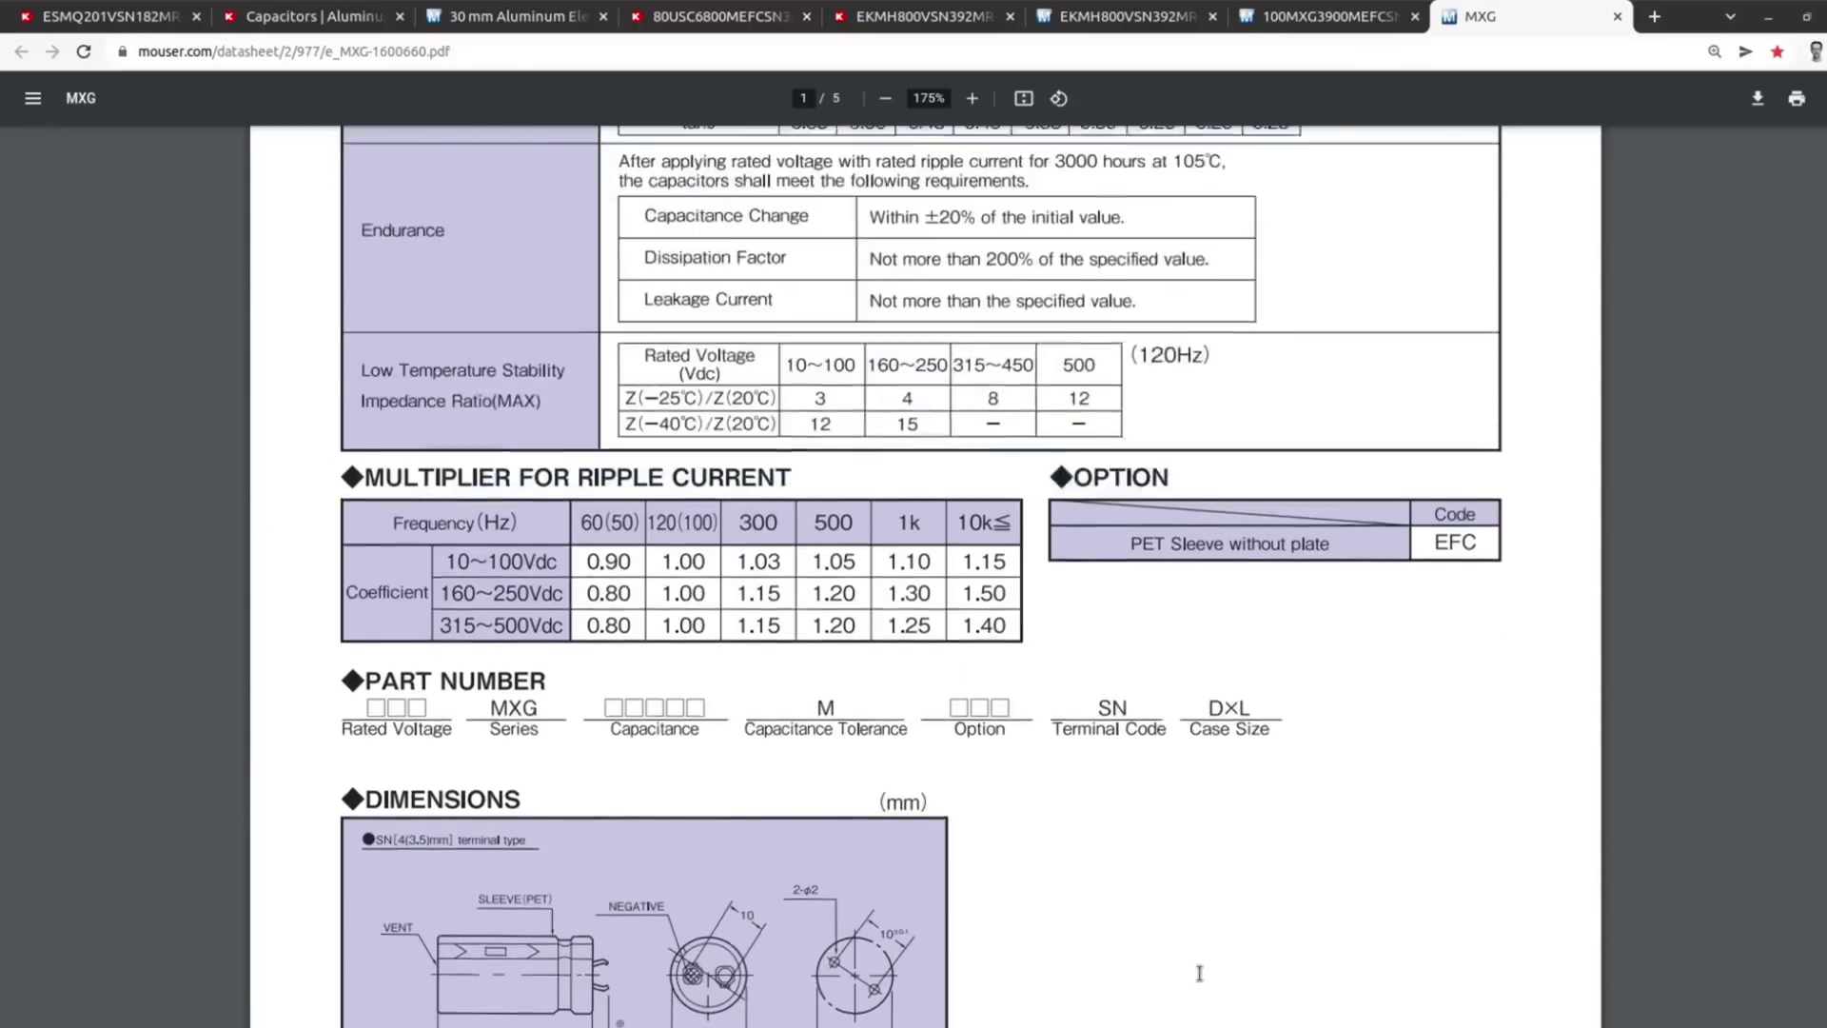